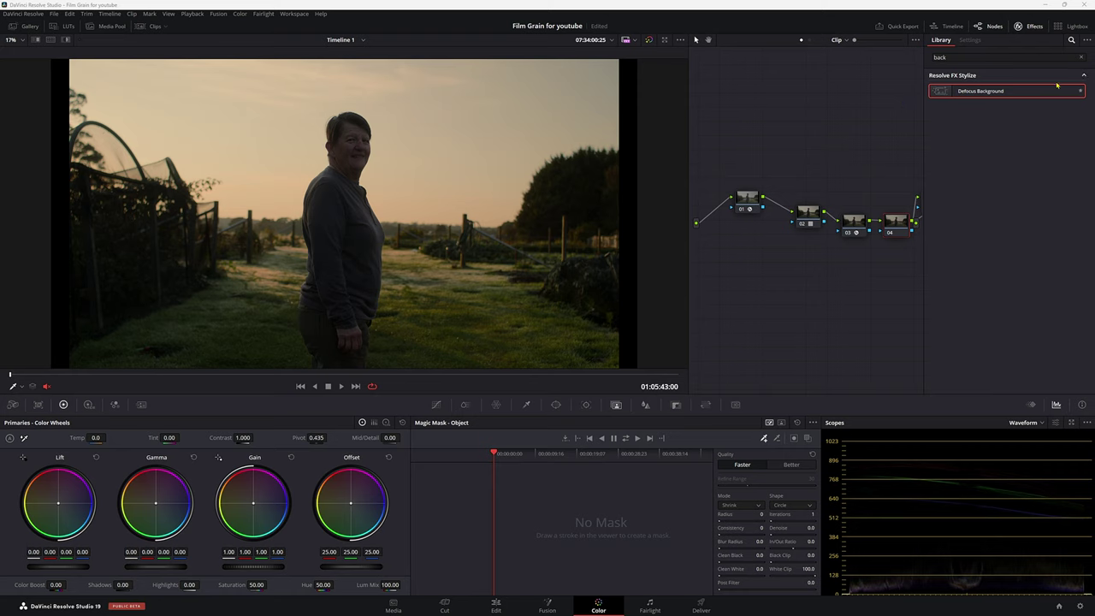
Clear the Effects Library search and move node 01 lower in the node graph.
click(1081, 55)
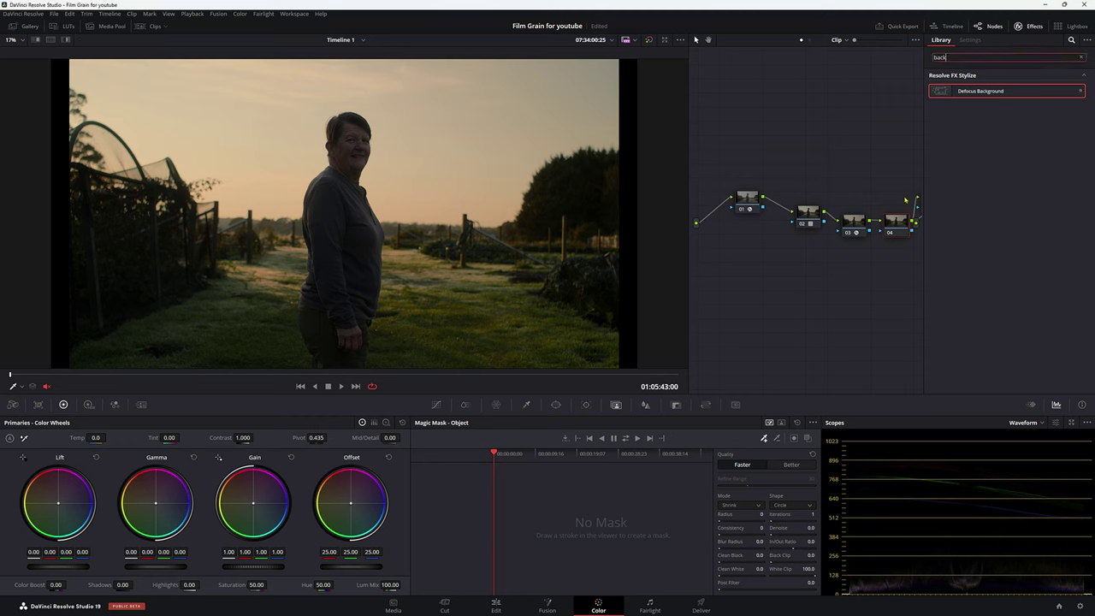
click(1082, 58)
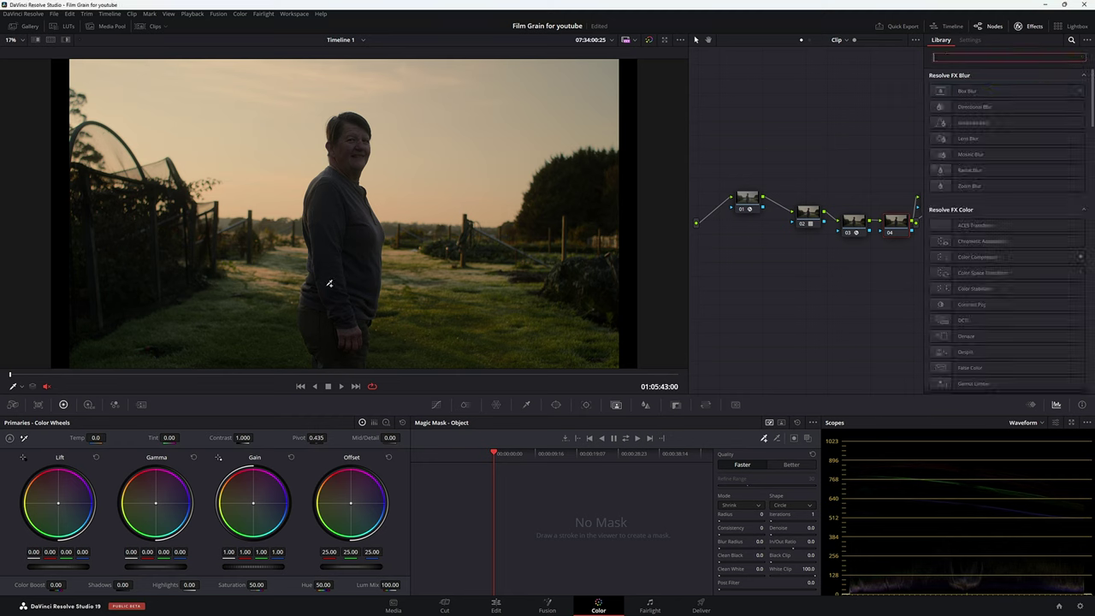
drag(749, 209, 821, 235)
Add serial node 05 after node 04 with Alt+S and move nodes 05 and 04 higher.
click(803, 224)
key(alt+s)
drag(890, 215, 886, 152)
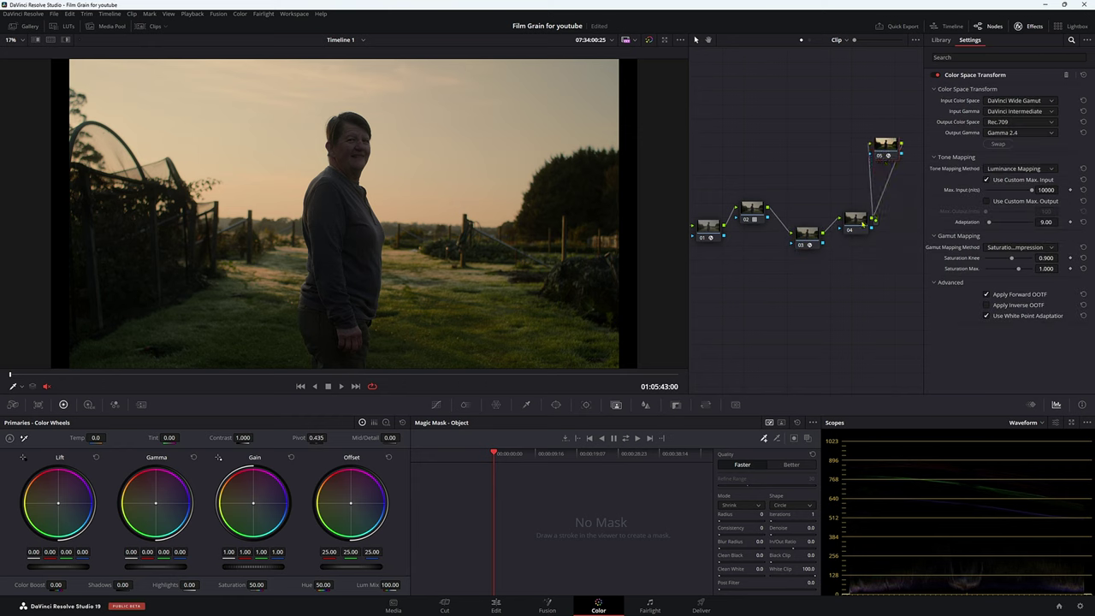
drag(859, 224, 830, 151)
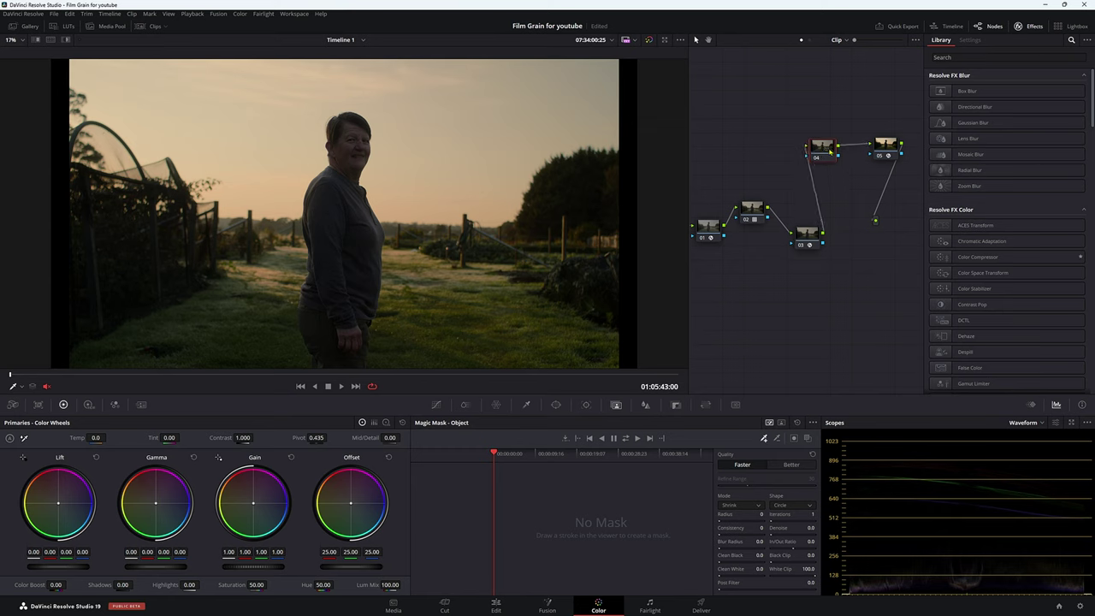
Search 'def' in the Effects Library and drop Defocus Background onto node 04.
click(958, 58)
text(def)
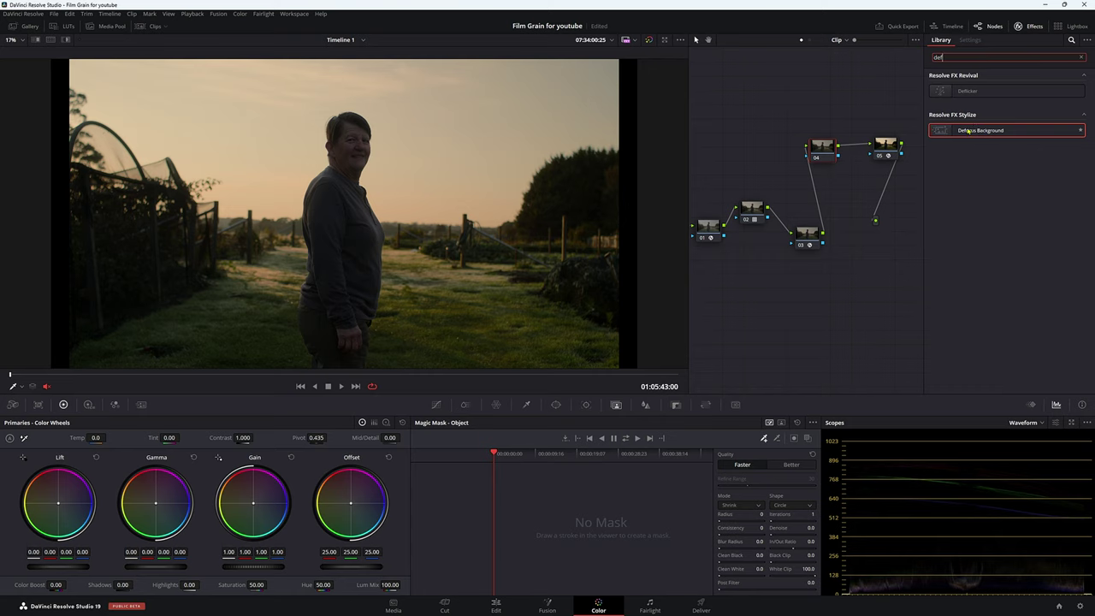
drag(968, 130, 823, 150)
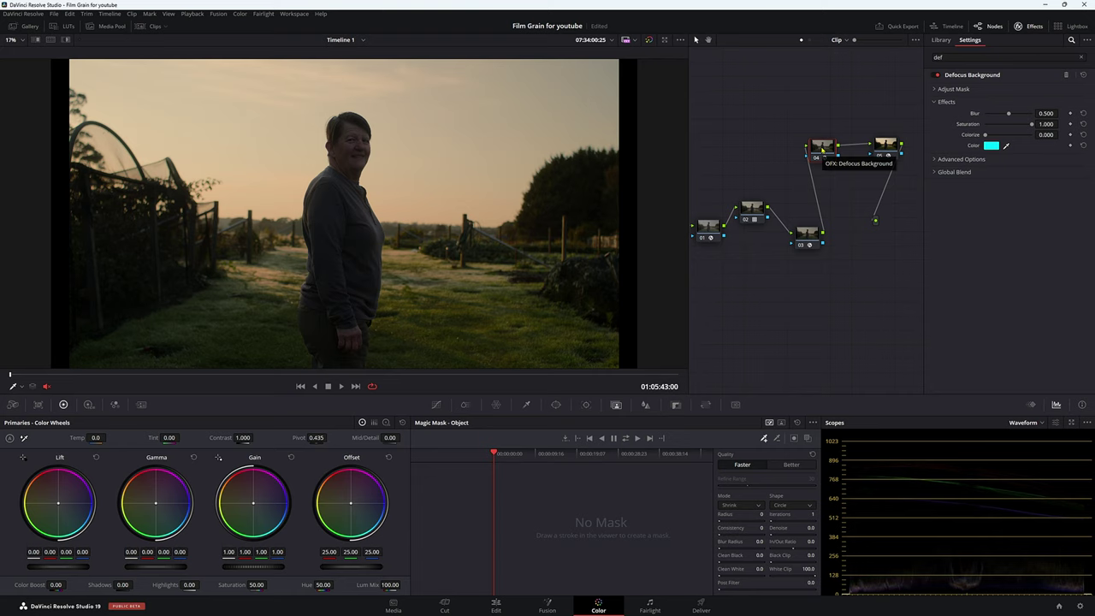
Set the viewer overlay to Qualifier and draw a Magic Mask stroke from the woman's hand to her face.
drag(823, 149, 829, 168)
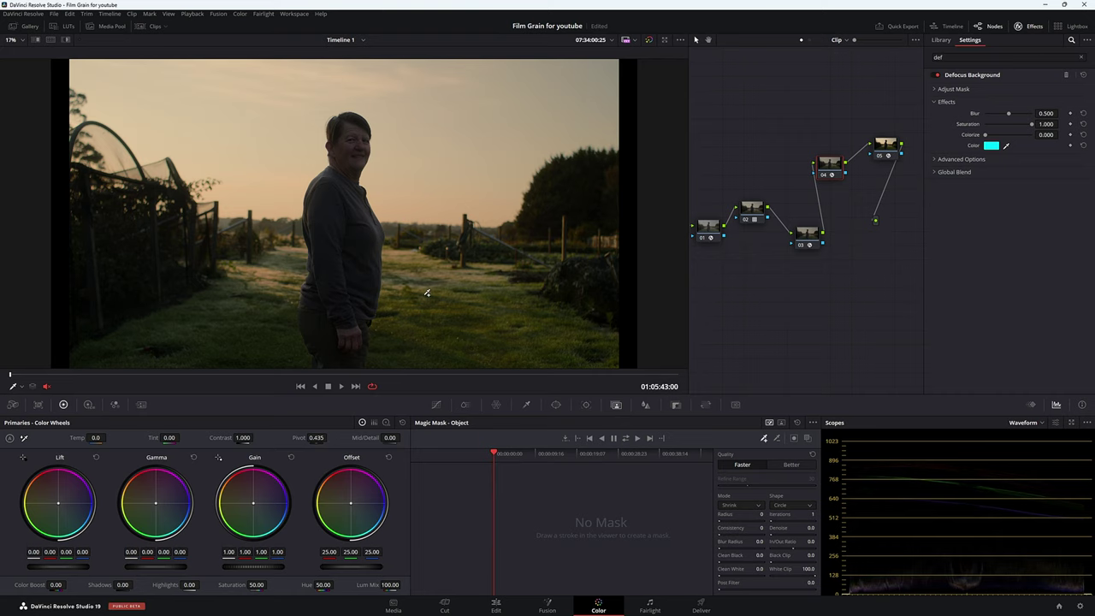
scroll(428, 293, down, 2)
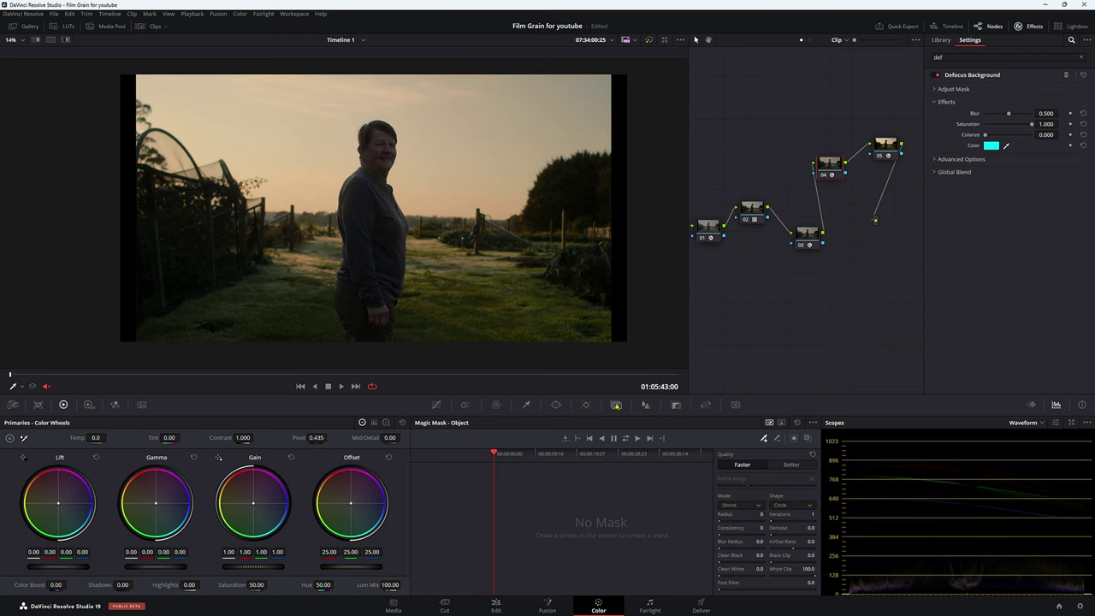
click(21, 387)
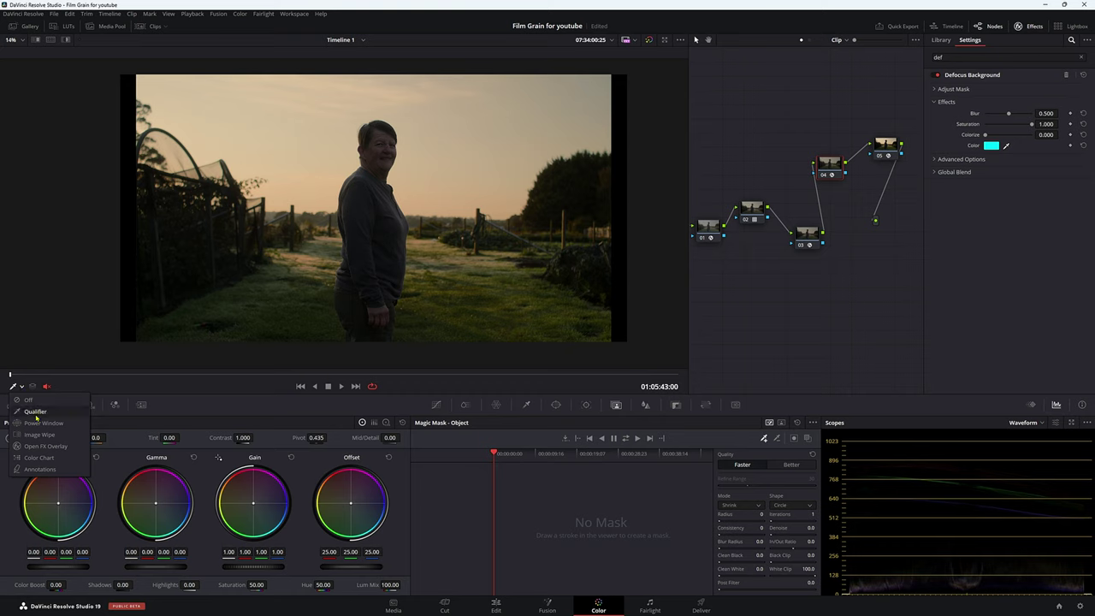
click(36, 412)
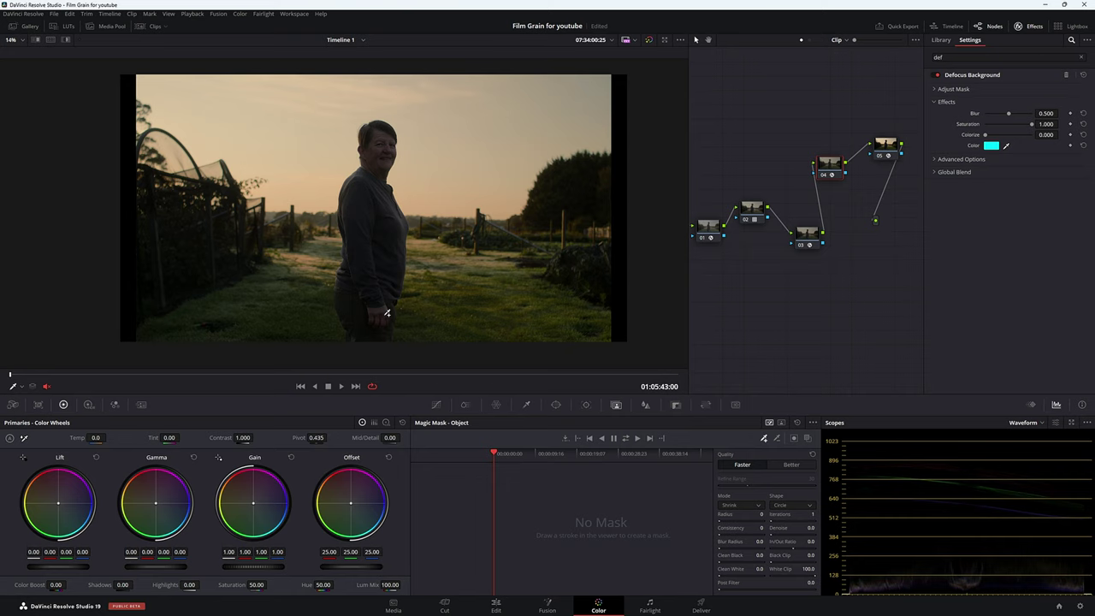
drag(386, 322, 378, 148)
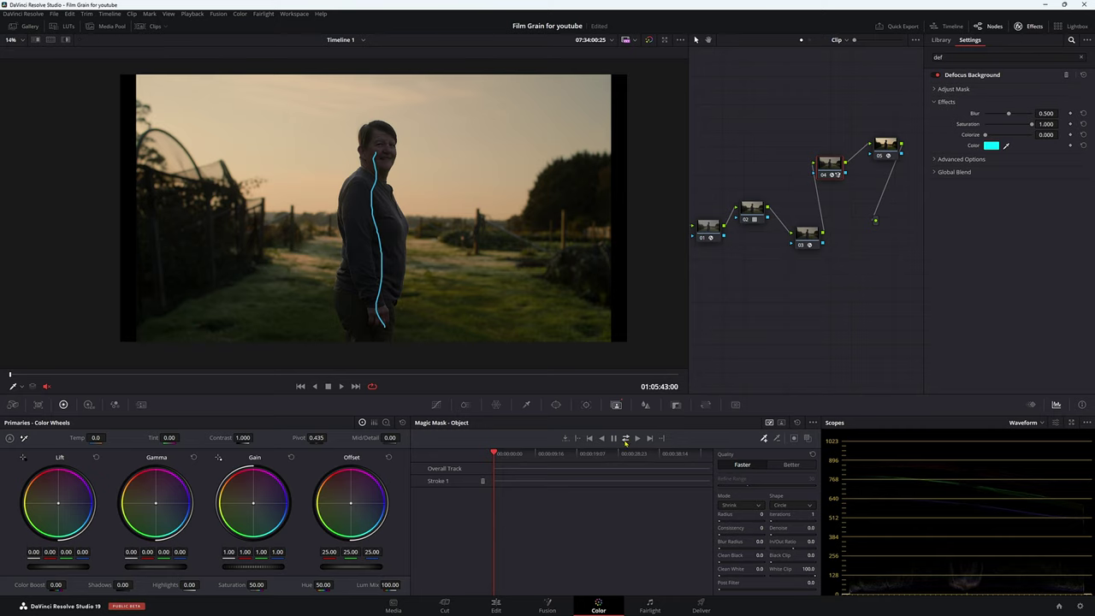
Track the woman's Magic Mask forward and backward, then set the viewer overlay to Off.
click(626, 439)
click(22, 386)
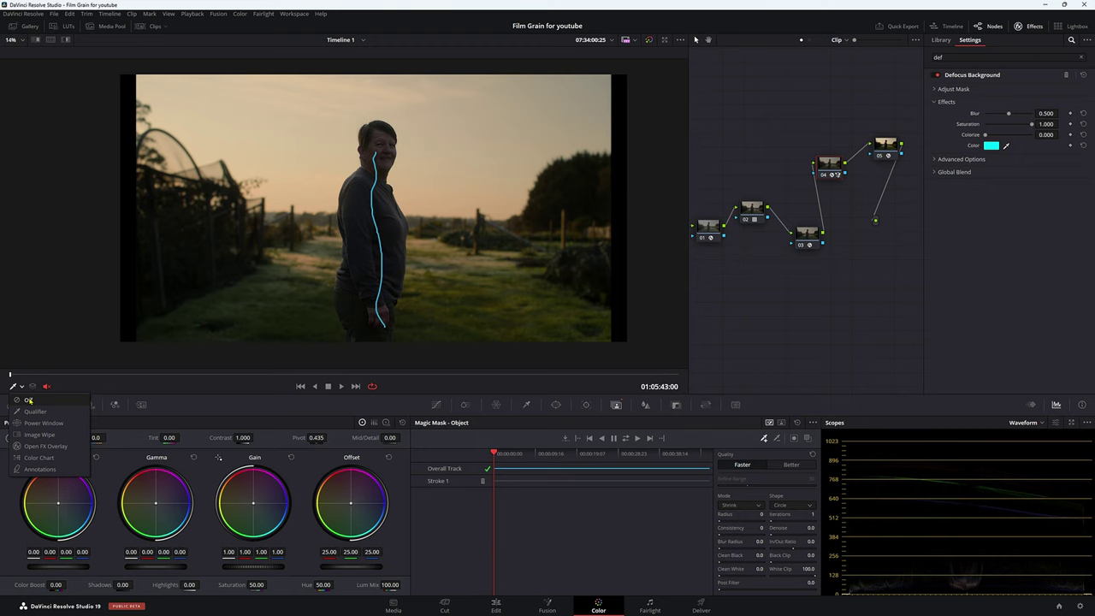
click(28, 399)
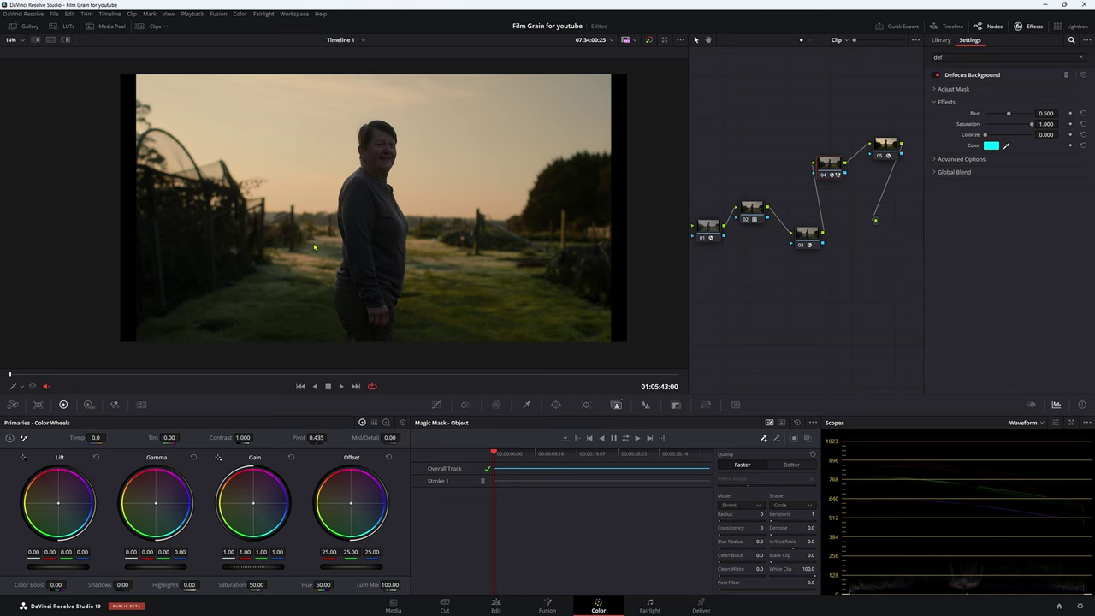
Widen the settings panel, switch to Enhanced Viewer with Alt+F, and scrub the clip back to the start.
drag(924, 132, 878, 133)
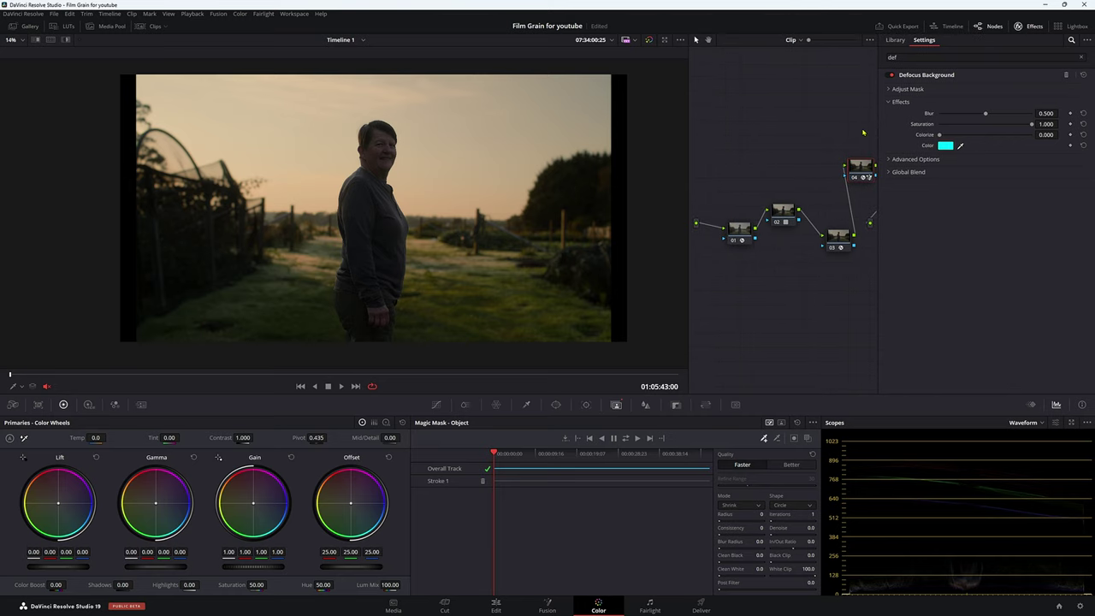
key(alt+f)
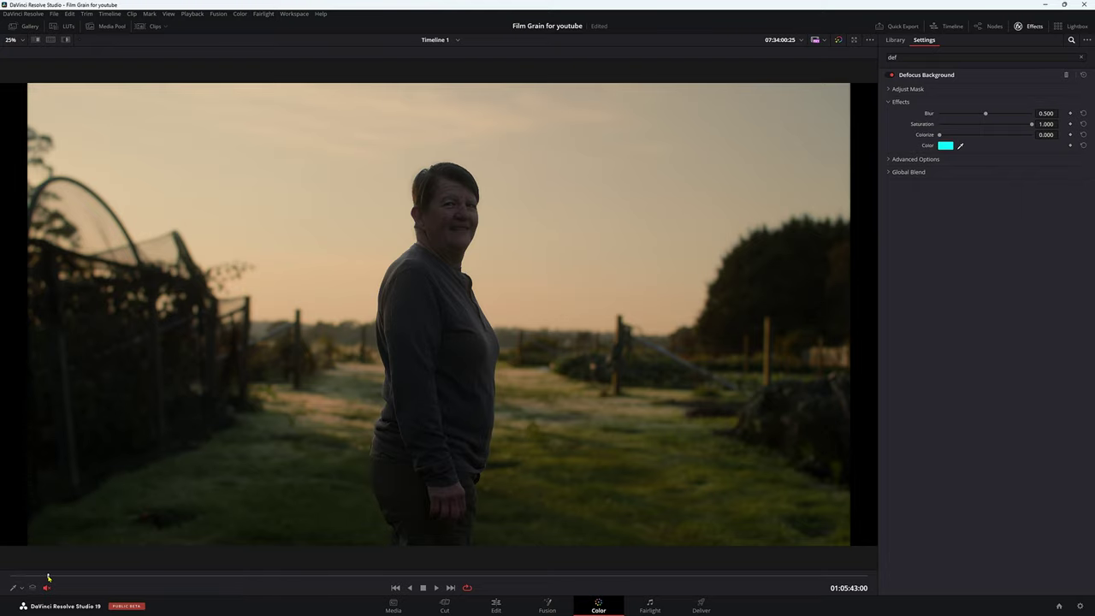
drag(48, 578, 657, 587)
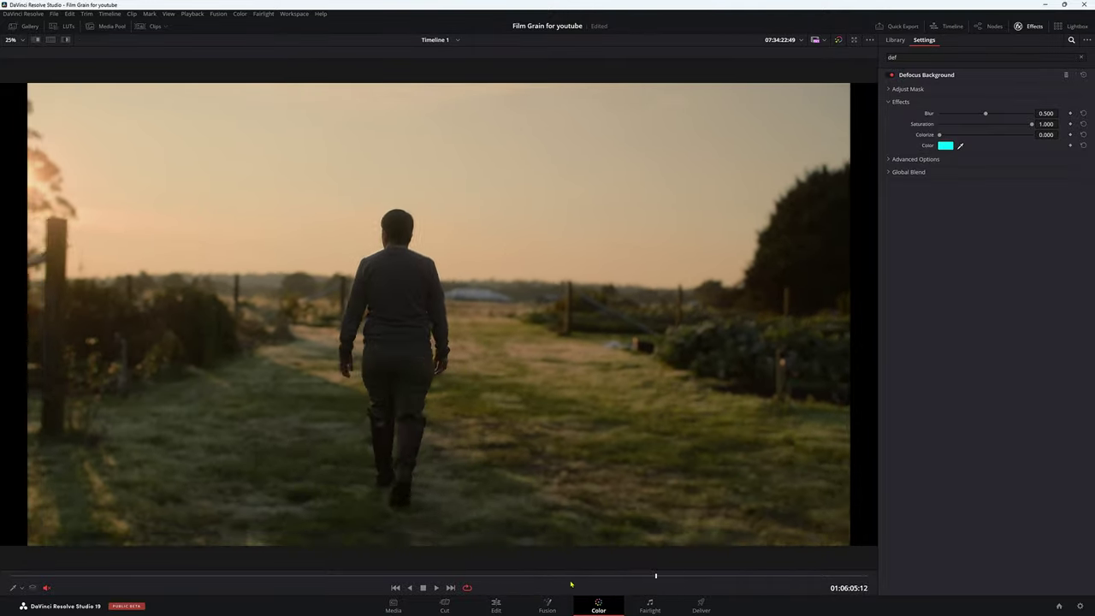
drag(572, 584, 11, 577)
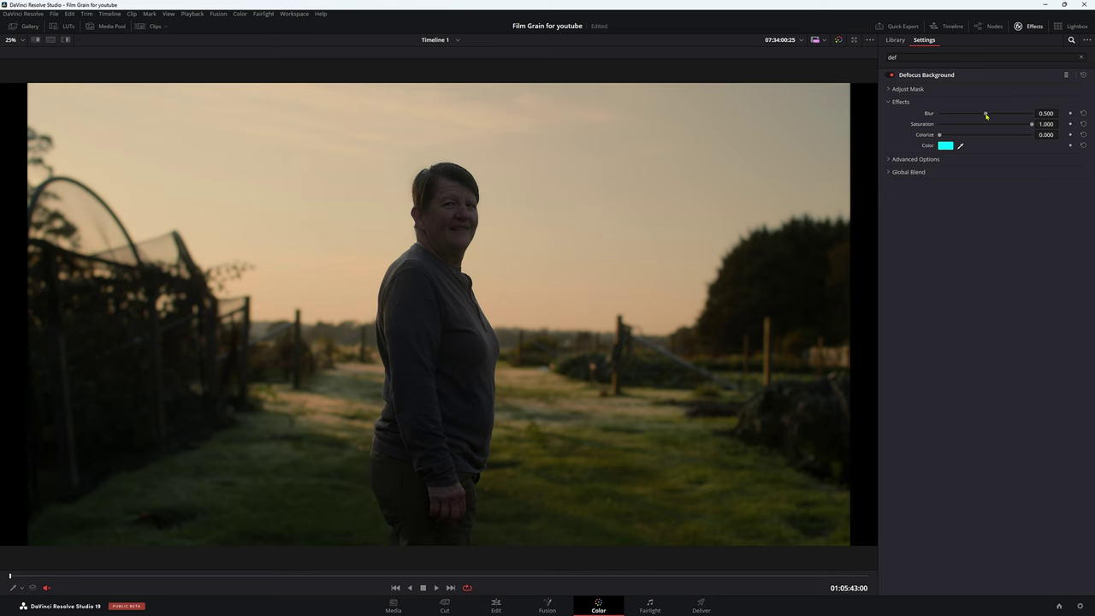
Settle the Defocus Background Blur at 0.639 and Saturation at 0.805 after testing the slider extremes.
drag(986, 114, 927, 116)
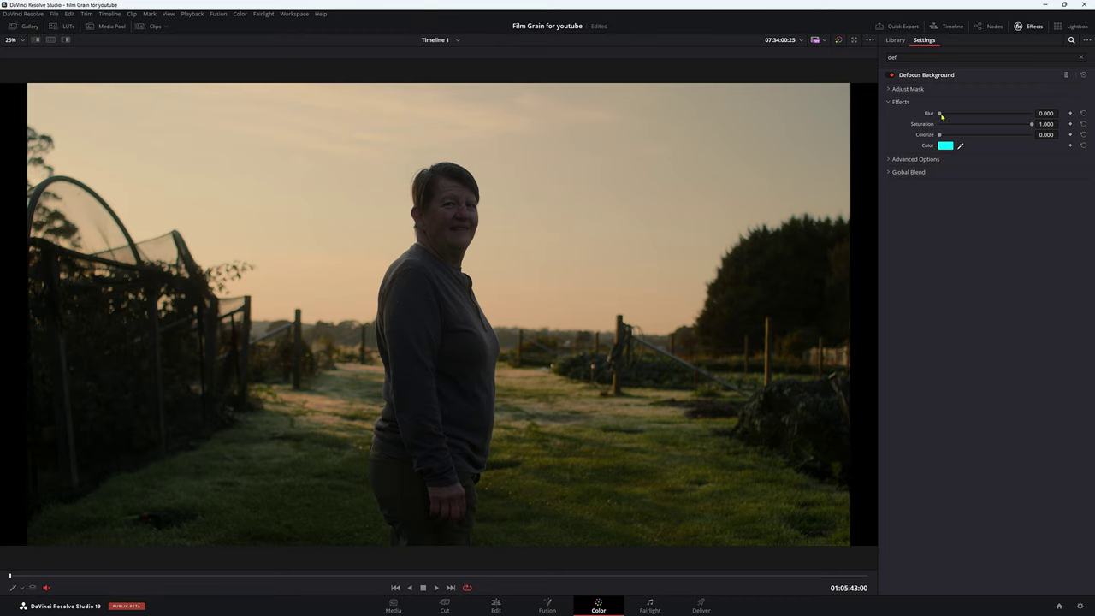
drag(940, 113, 1035, 114)
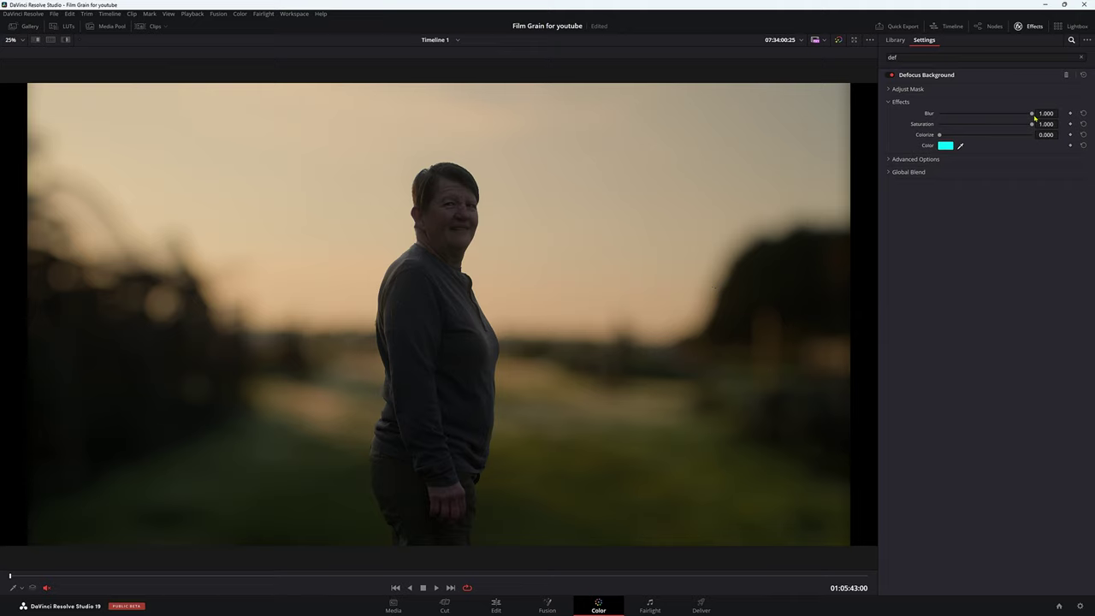
drag(1033, 115, 1001, 117)
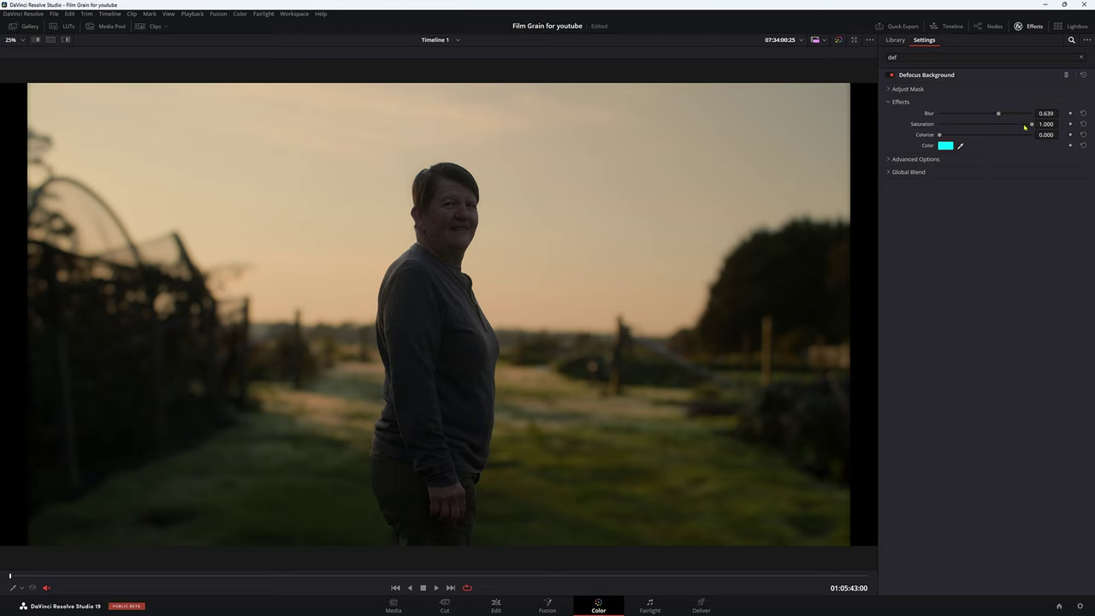
drag(1032, 125, 967, 125)
drag(1040, 124, 820, 120)
drag(1031, 124, 839, 125)
drag(980, 125, 1015, 125)
Set Colorize to 0.356 and pick a soft pink tint (about RGB 255, 171, 223).
mouse_move(949, 148)
drag(941, 136, 973, 136)
click(947, 146)
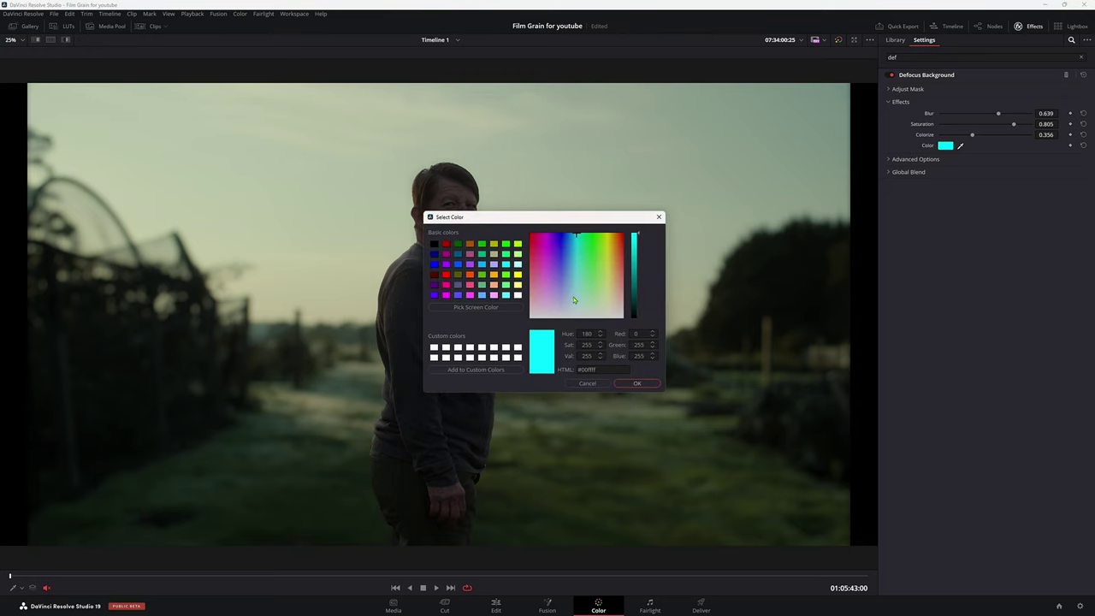
drag(563, 226, 623, 317)
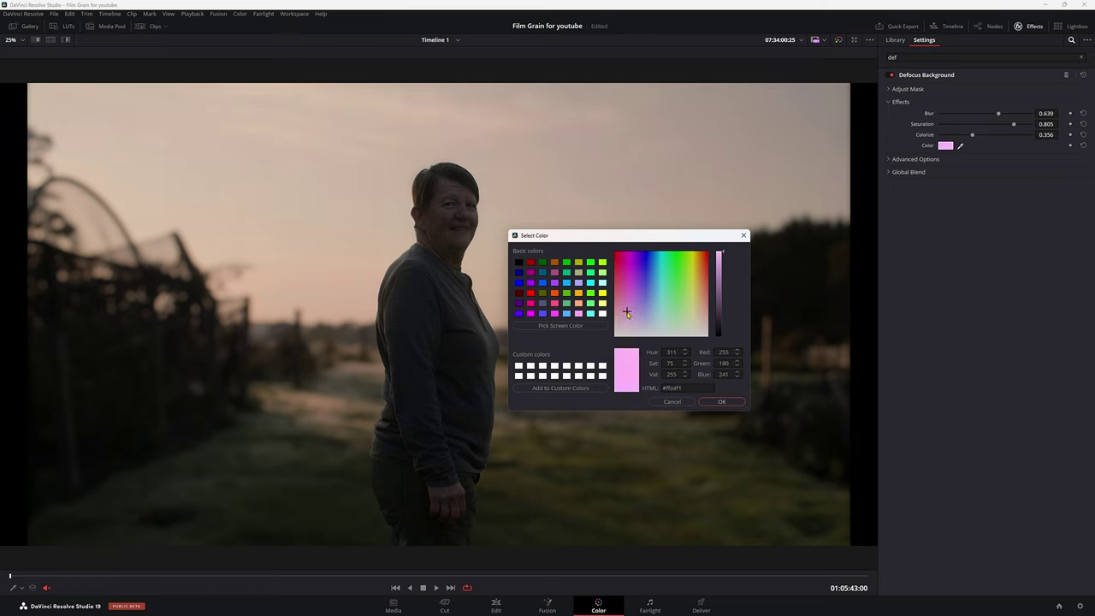
drag(627, 314, 624, 310)
Confirm the pink tint and scrub to a later frame where the woman walks away.
click(724, 402)
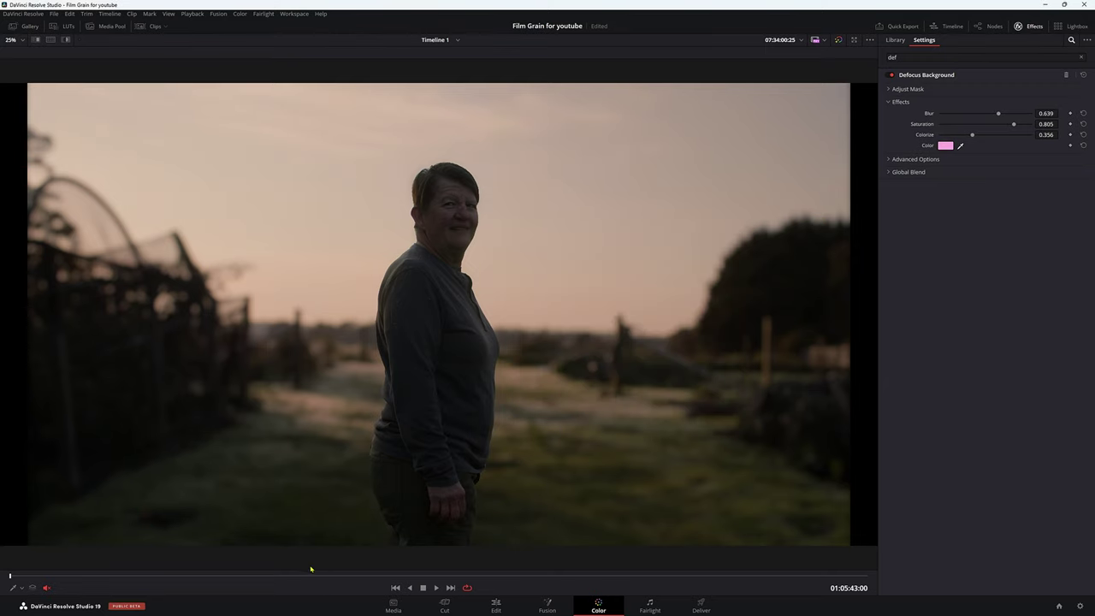
drag(314, 578, 592, 578)
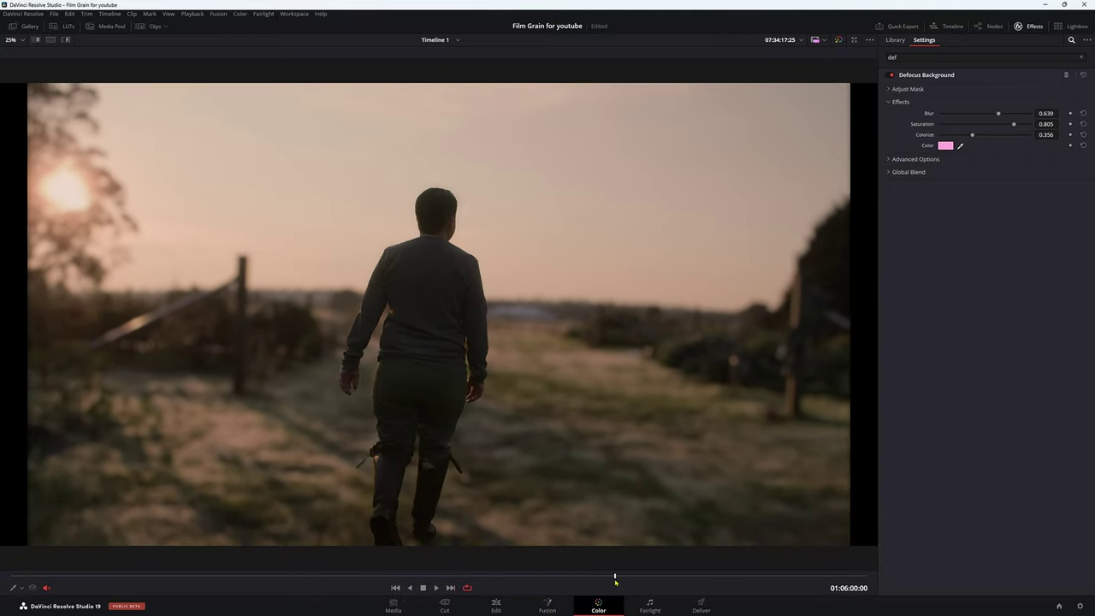
click(665, 578)
scroll(526, 448, down, 2)
scroll(435, 415, up, 1)
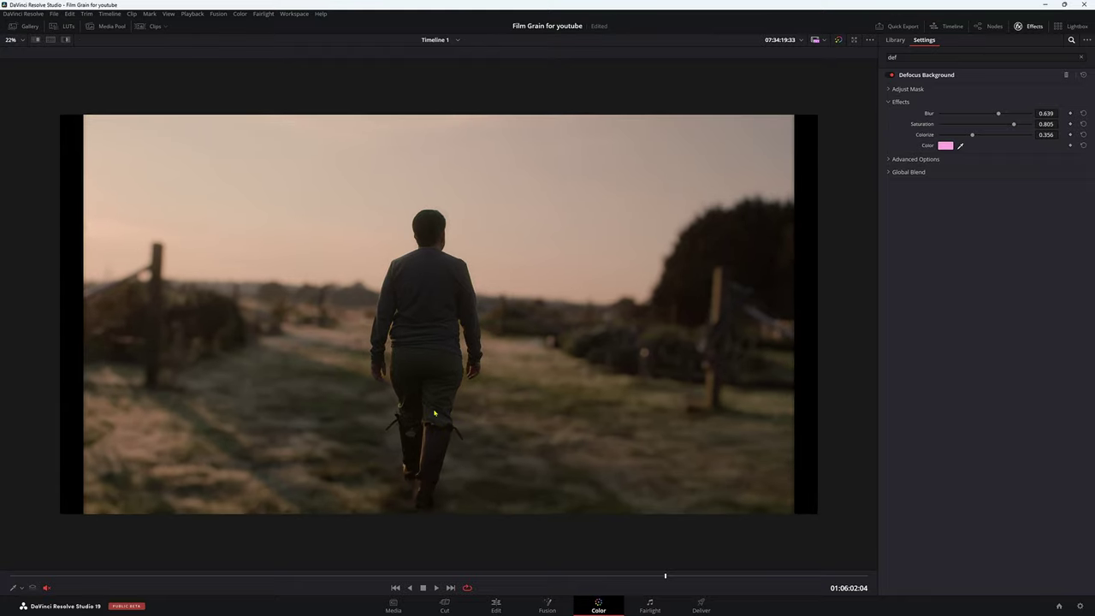
drag(775, 579, 182, 574)
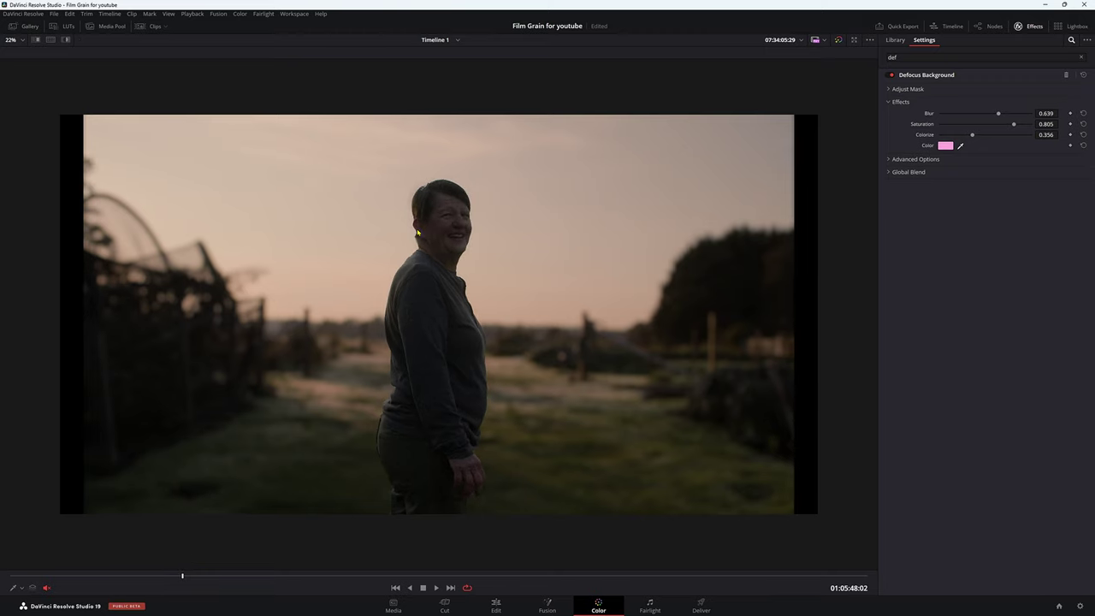
click(157, 576)
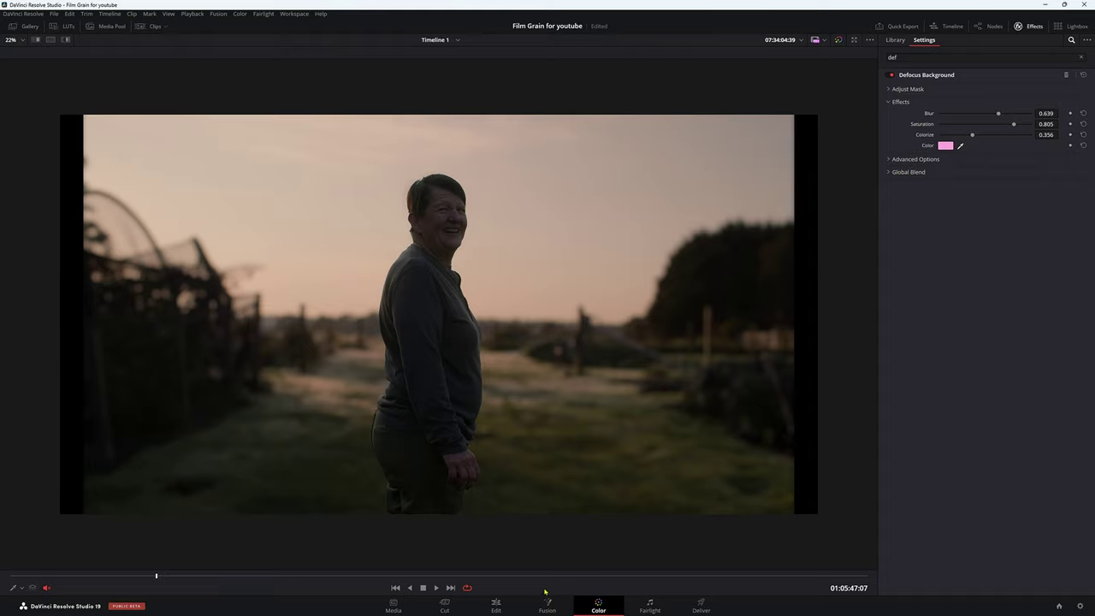
drag(562, 578, 315, 576)
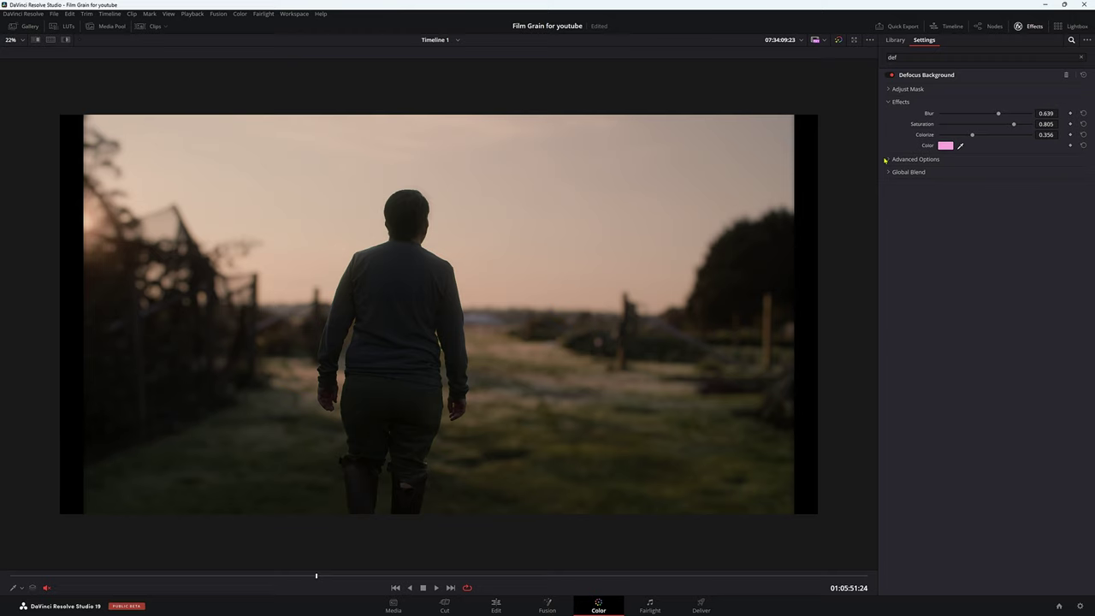
Expand Advanced Options, raise the lens blur's Anamorphism to 2.000, and save the project.
click(887, 160)
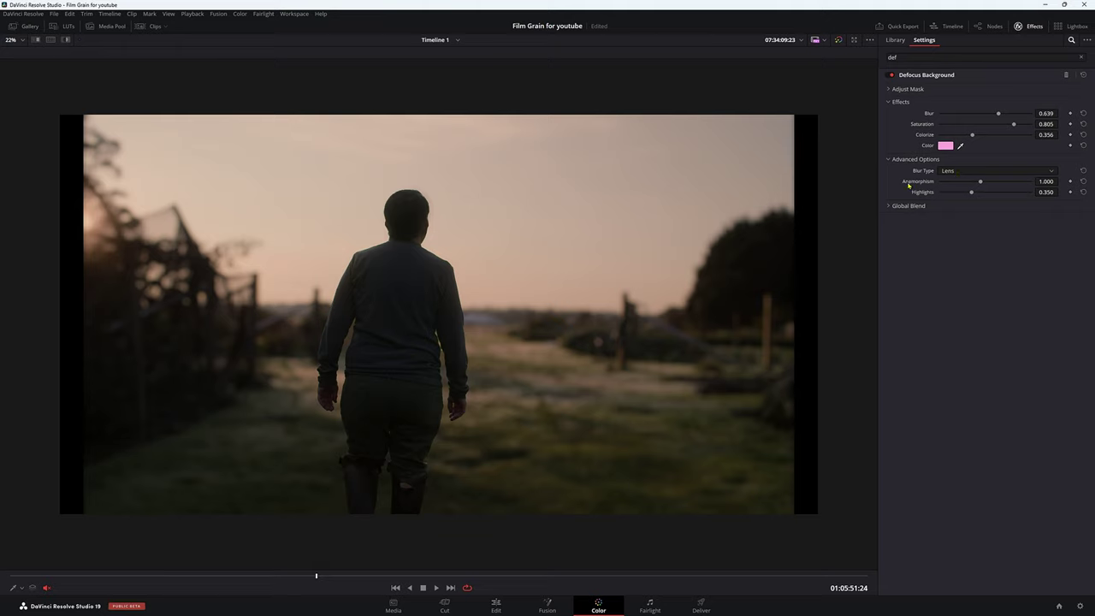
drag(984, 184, 1038, 181)
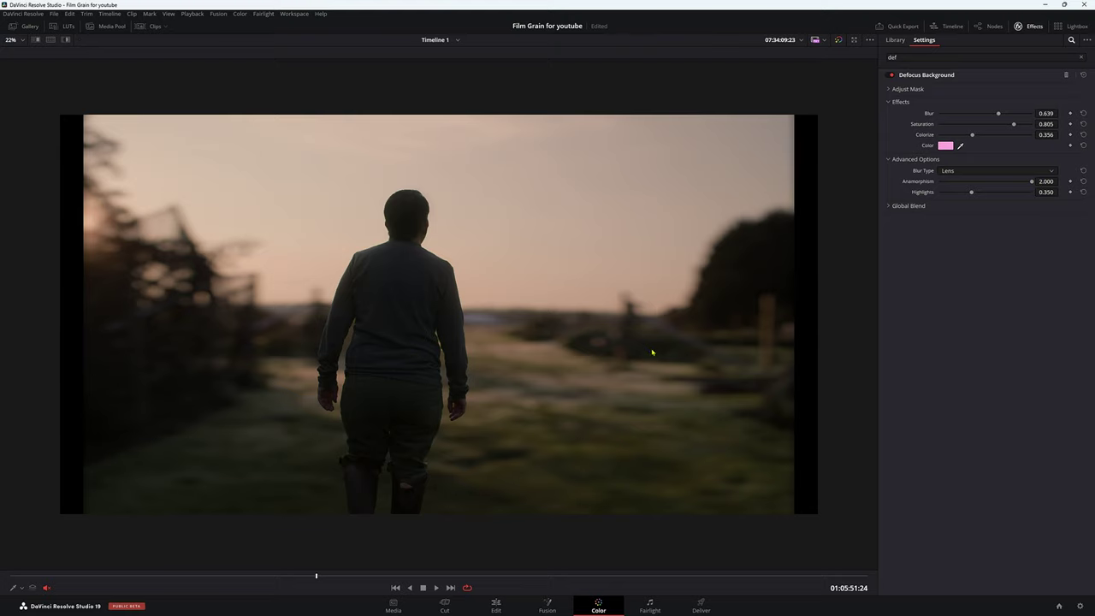
drag(428, 581, 514, 581)
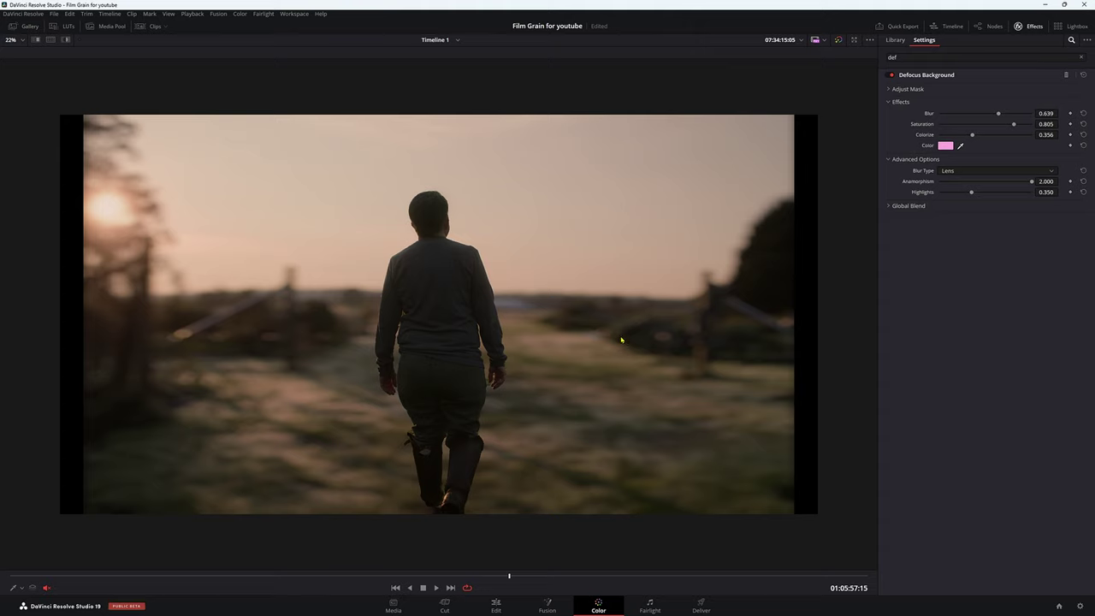
key(ctrl+s)
double_click(956, 183)
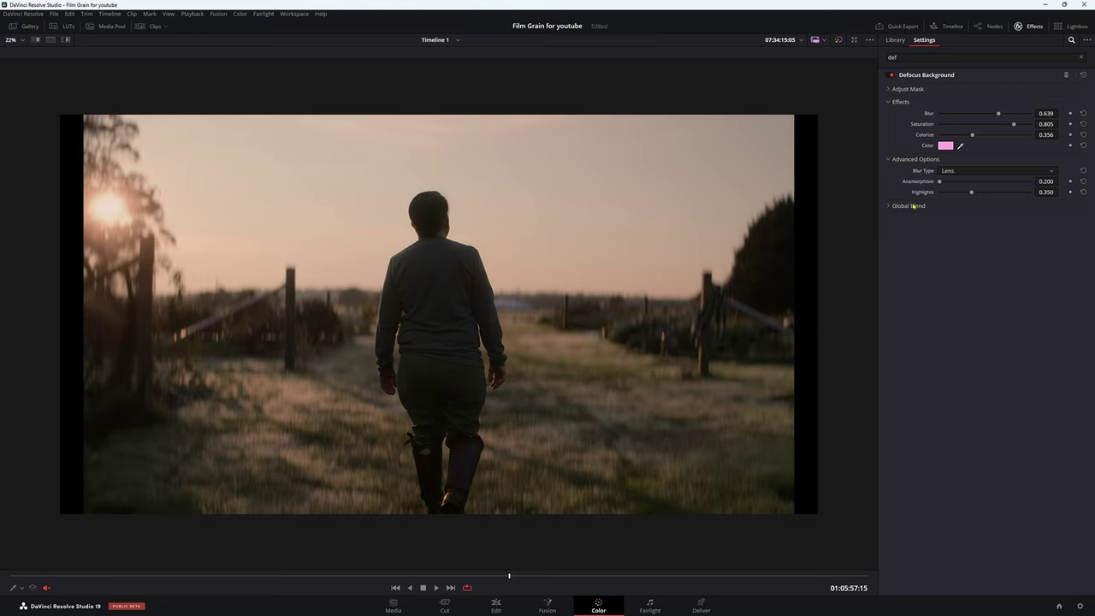
drag(943, 185, 1044, 179)
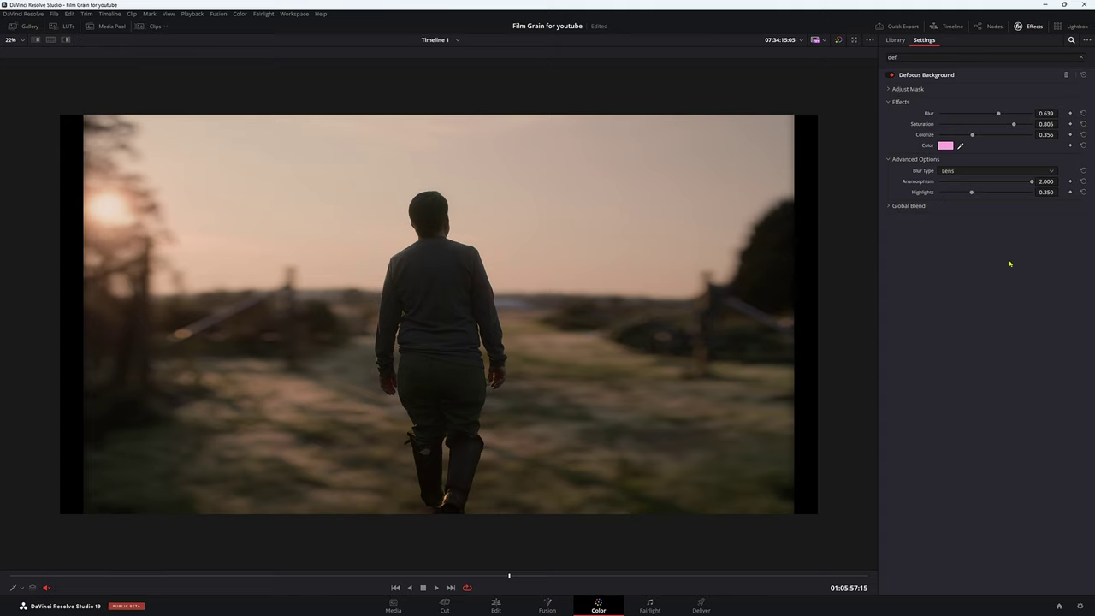
Ease Anamorphism down to 0.709 and set Highlights to 0.518, checking an earlier frame.
drag(970, 179, 1017, 182)
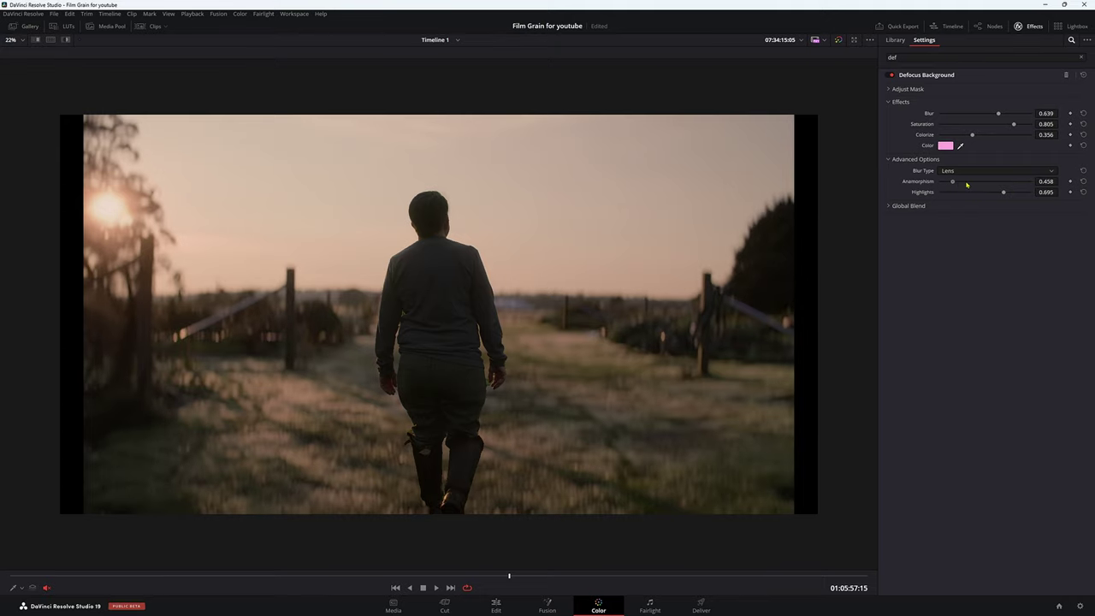
drag(426, 574, 695, 575)
mouse_move(989, 182)
mouse_down()
mouse_move(966, 185)
mouse_move(989, 193)
mouse_up()
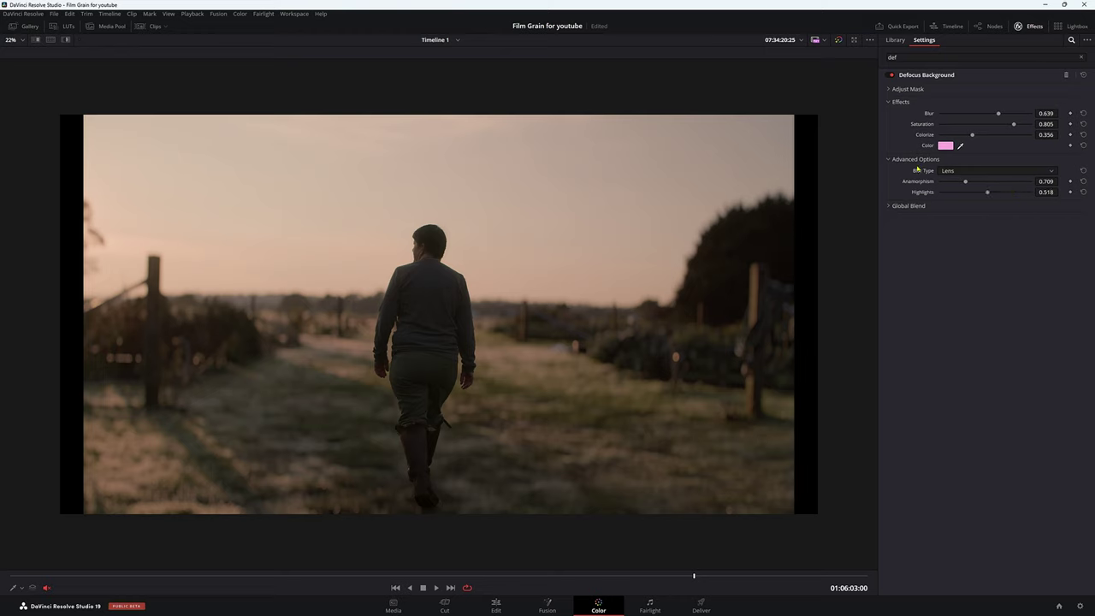
Change the Defocus Background blur type from Lens to Gaussian, then scrub back to compare.
click(971, 171)
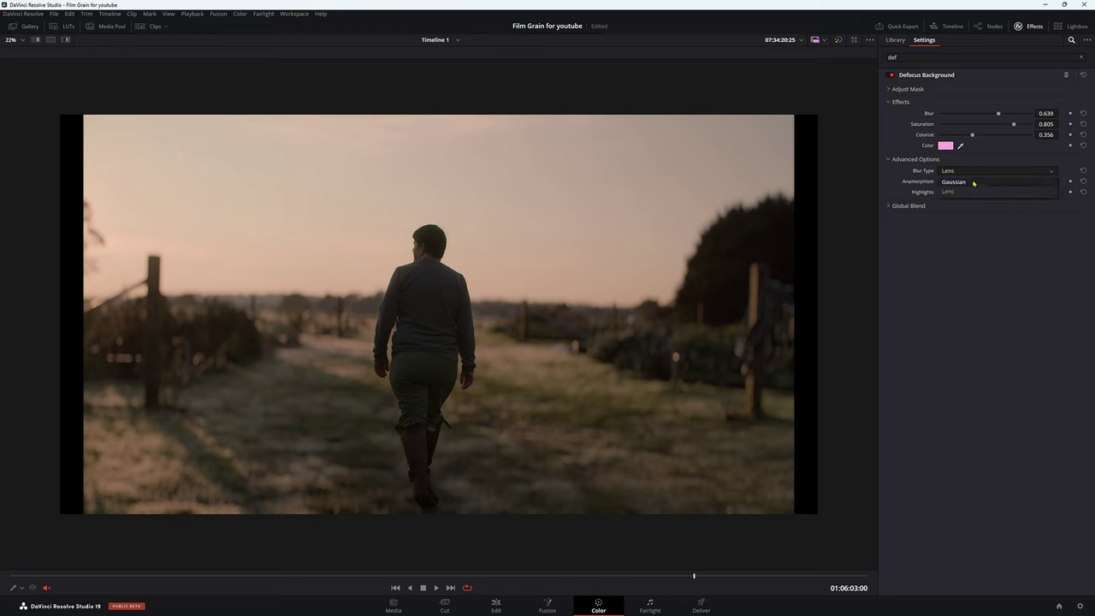
click(972, 182)
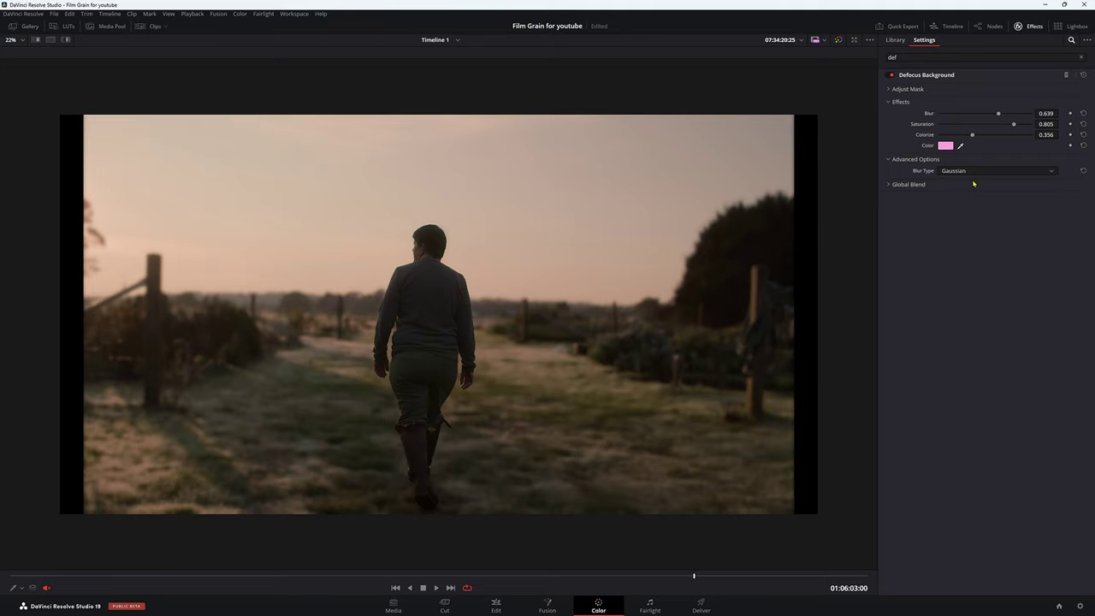
drag(452, 579, 342, 578)
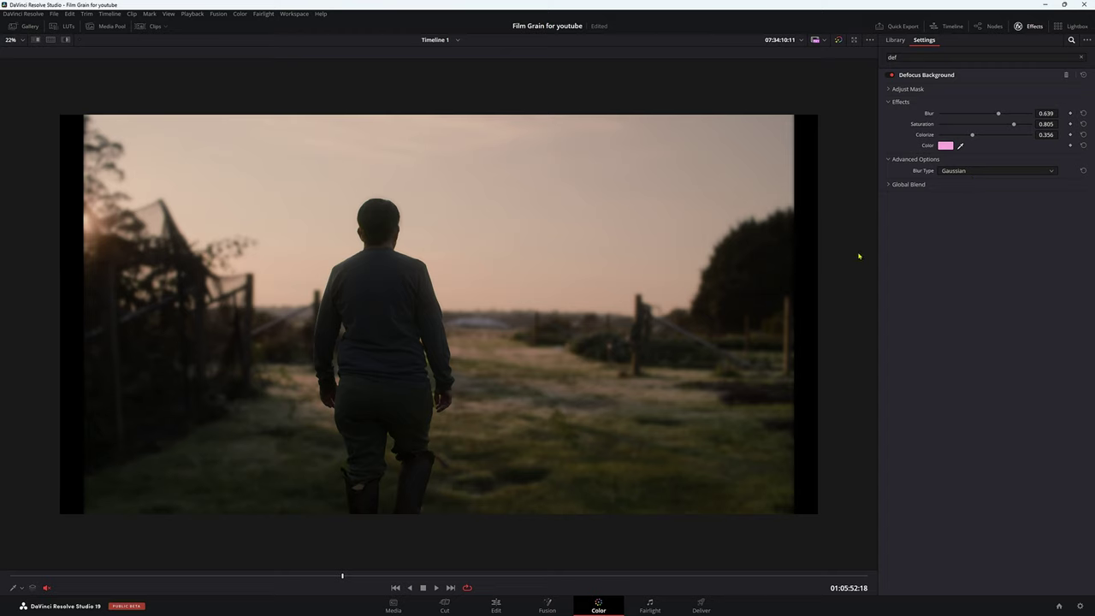
Expand Global Blend and set the Defocus Background's Blend to 0.463.
click(897, 186)
drag(965, 196, 918, 195)
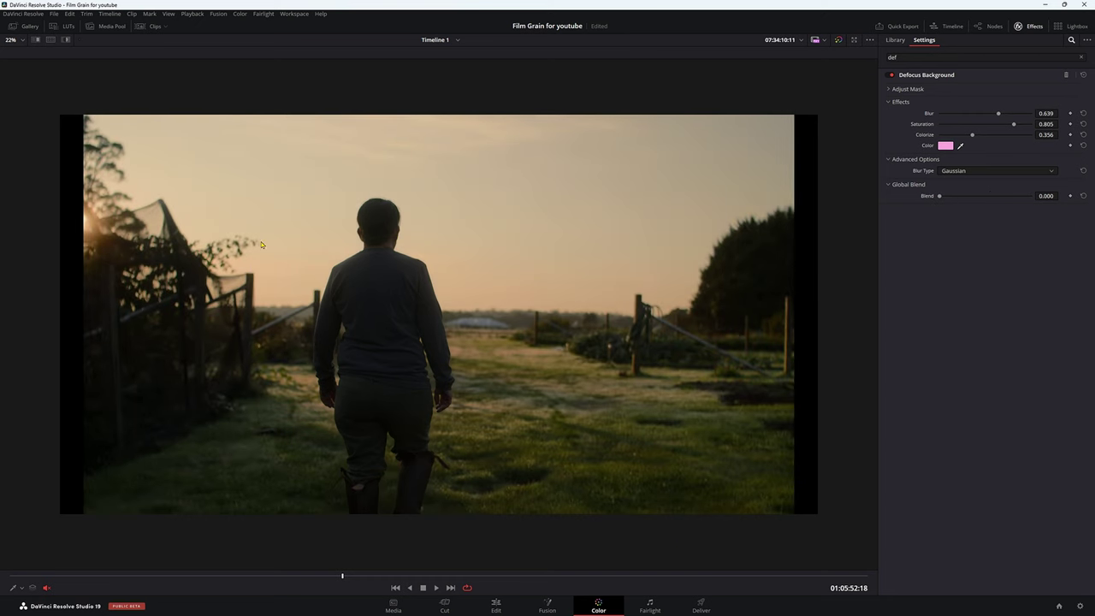
click(459, 575)
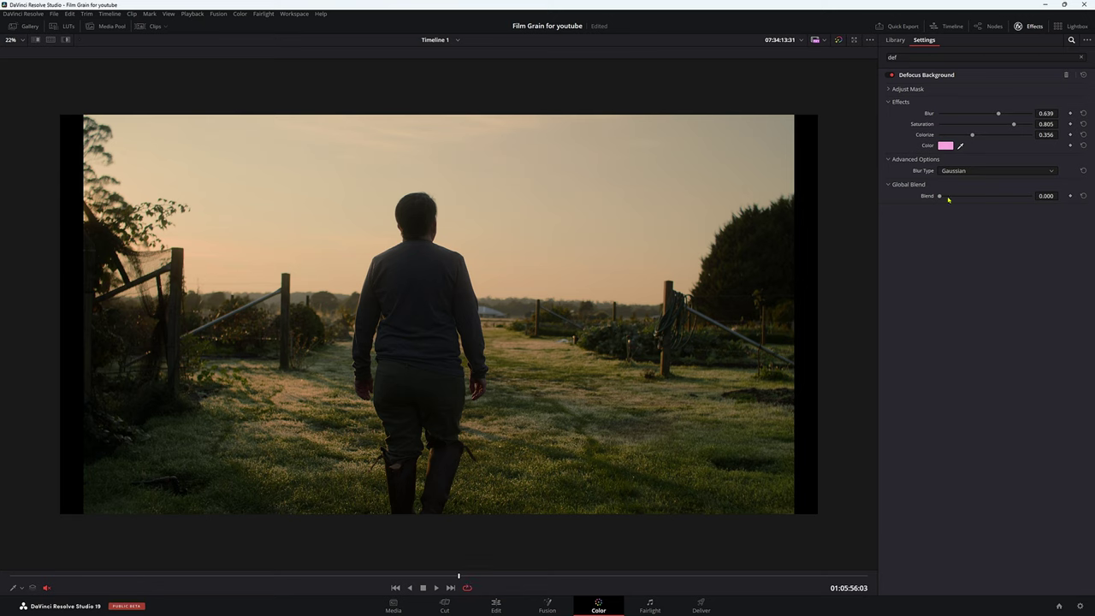
drag(954, 197, 982, 198)
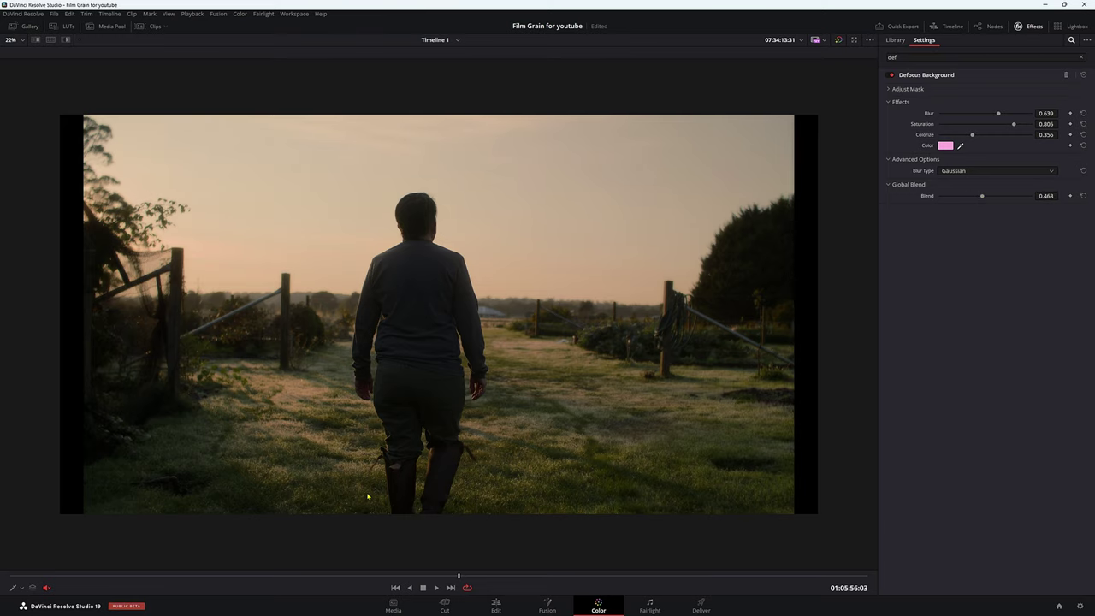
Replace the pink colorize tint with a light cyan chosen in the Select Color dialog.
click(267, 575)
click(946, 146)
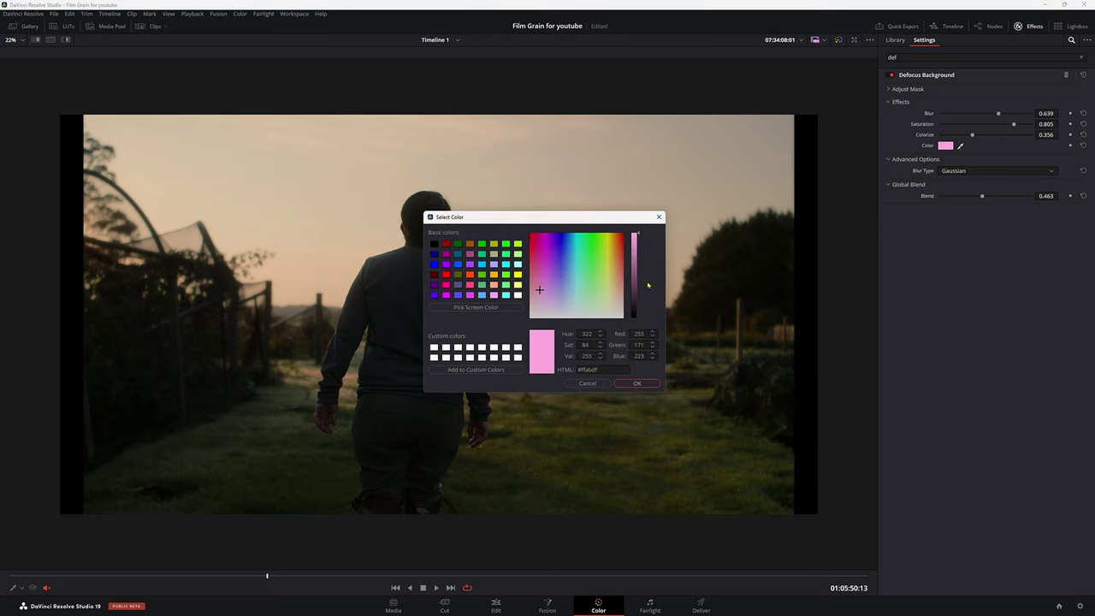
drag(549, 237, 706, 238)
click(713, 288)
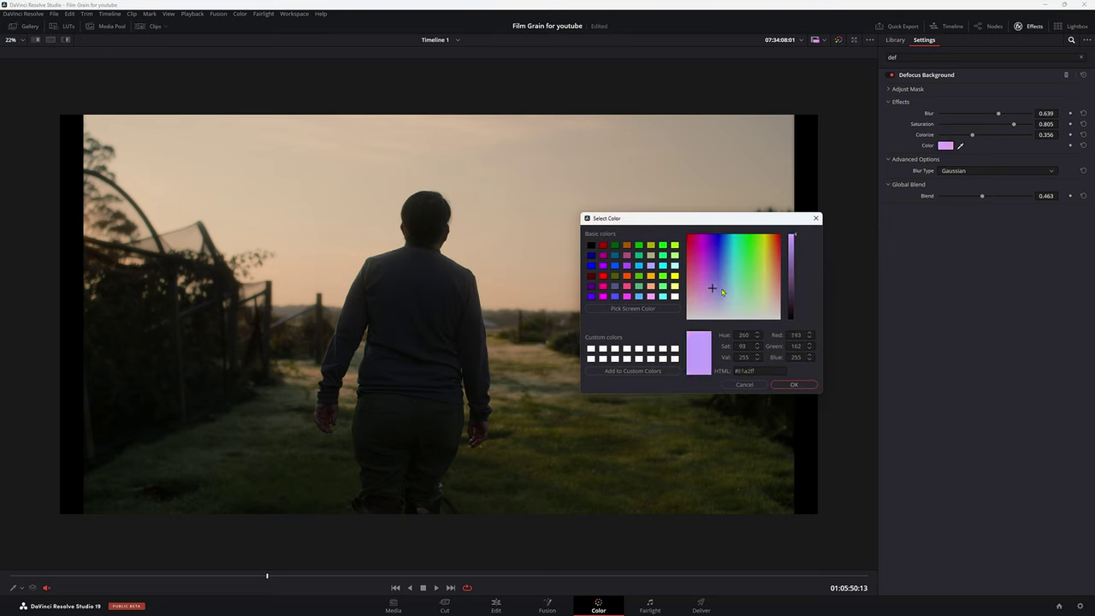
click(733, 289)
mouse_move(733, 289)
mouse_down()
mouse_move(696, 283)
mouse_move(732, 277)
mouse_up()
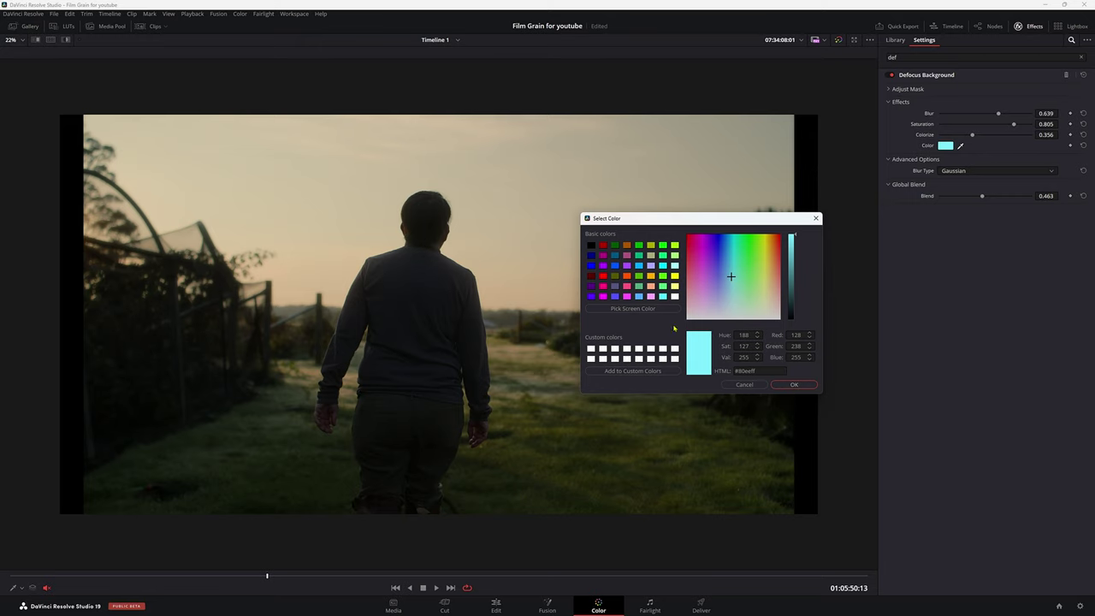
click(794, 384)
drag(342, 576, 648, 579)
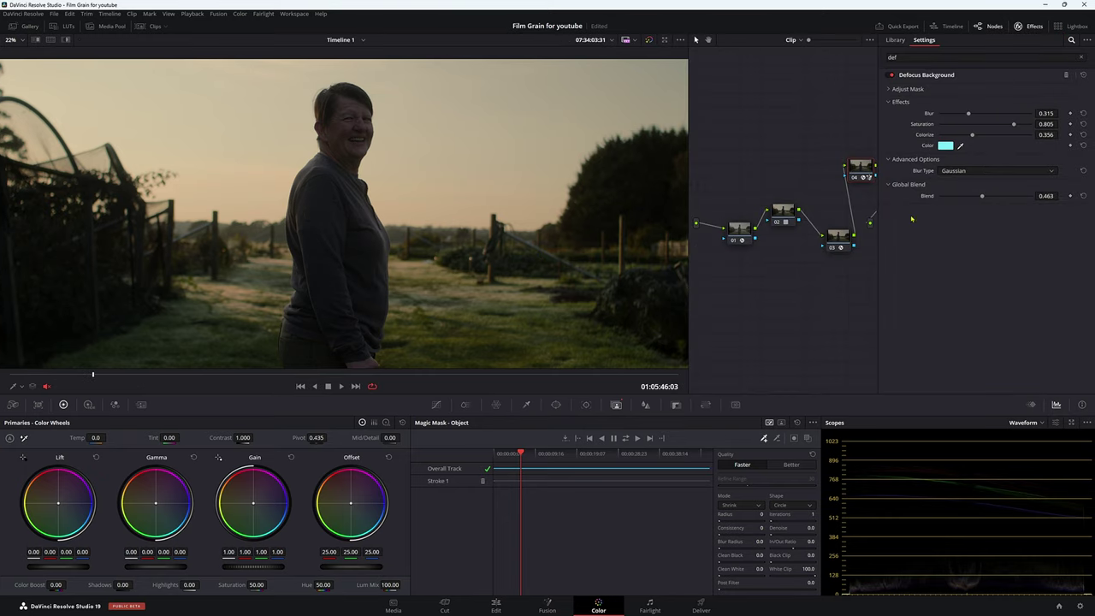
Move node 04 left, switch its Node Cache to On, and show Playback's Render Cache options.
drag(868, 174, 764, 142)
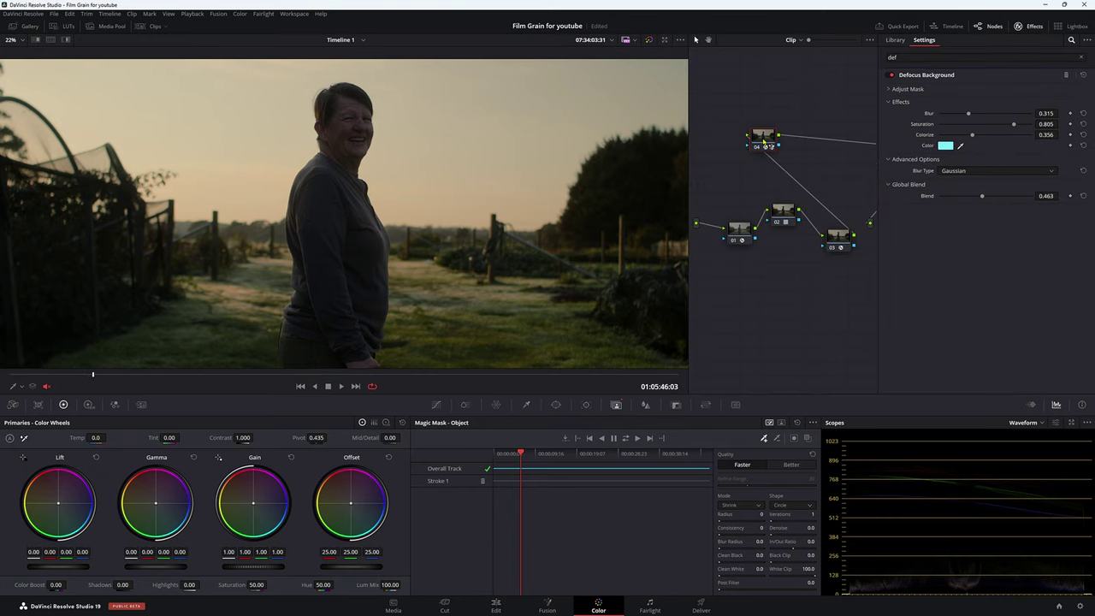
right_click(765, 142)
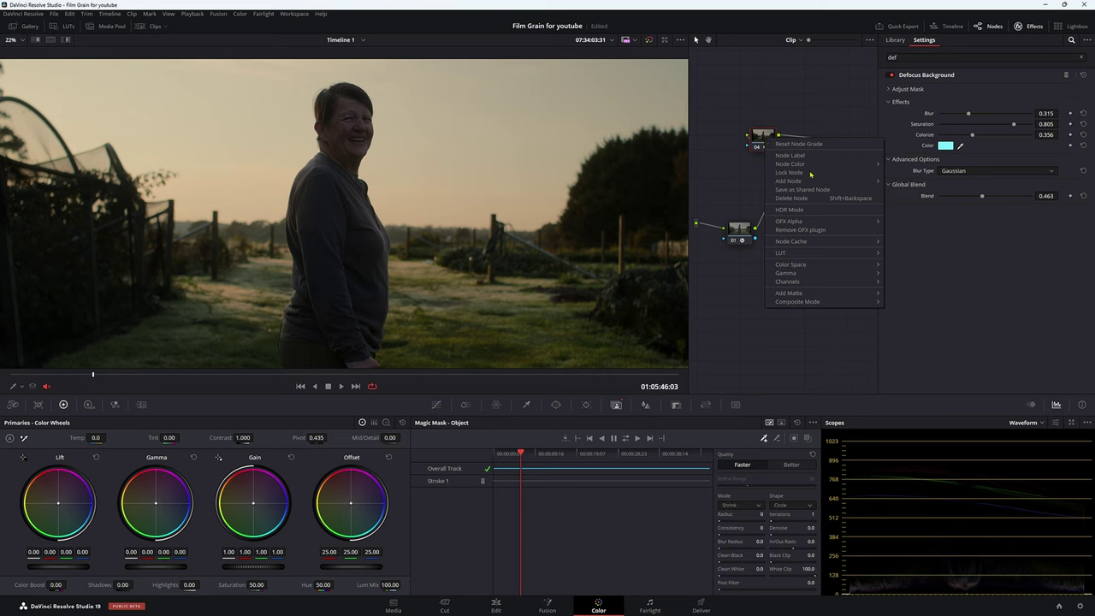
mouse_move(825, 248)
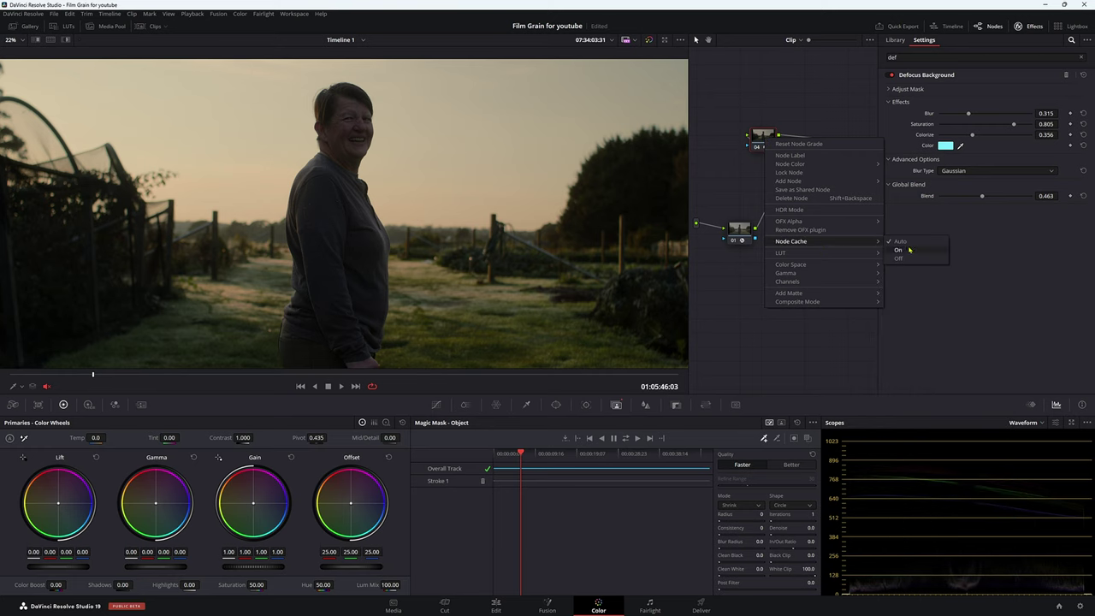
click(907, 250)
click(193, 13)
mouse_move(224, 55)
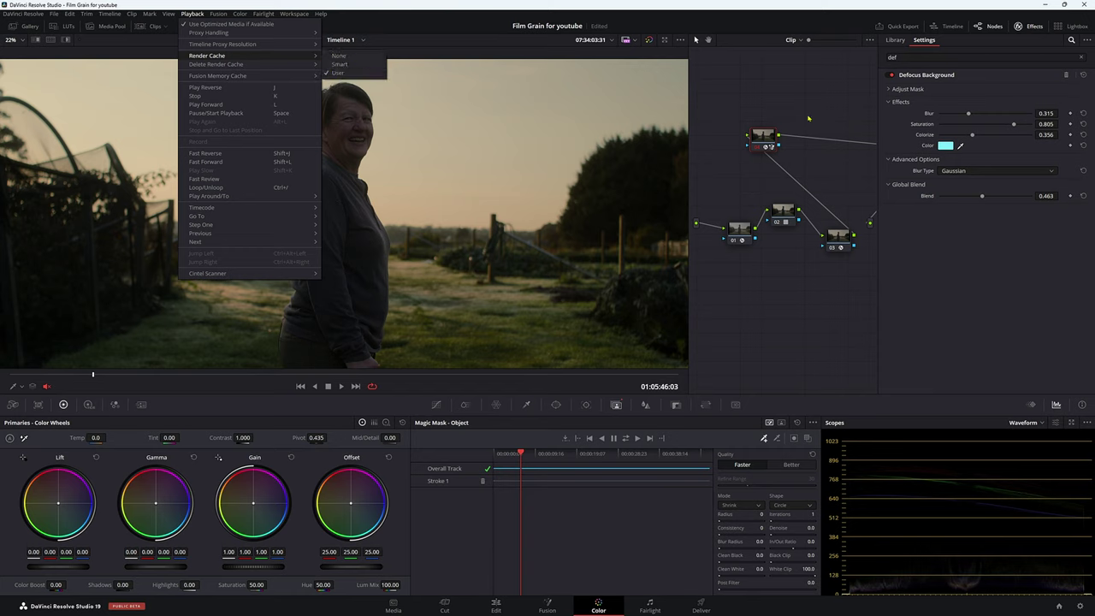
Choose User as the Playback Render Cache mode.
click(354, 74)
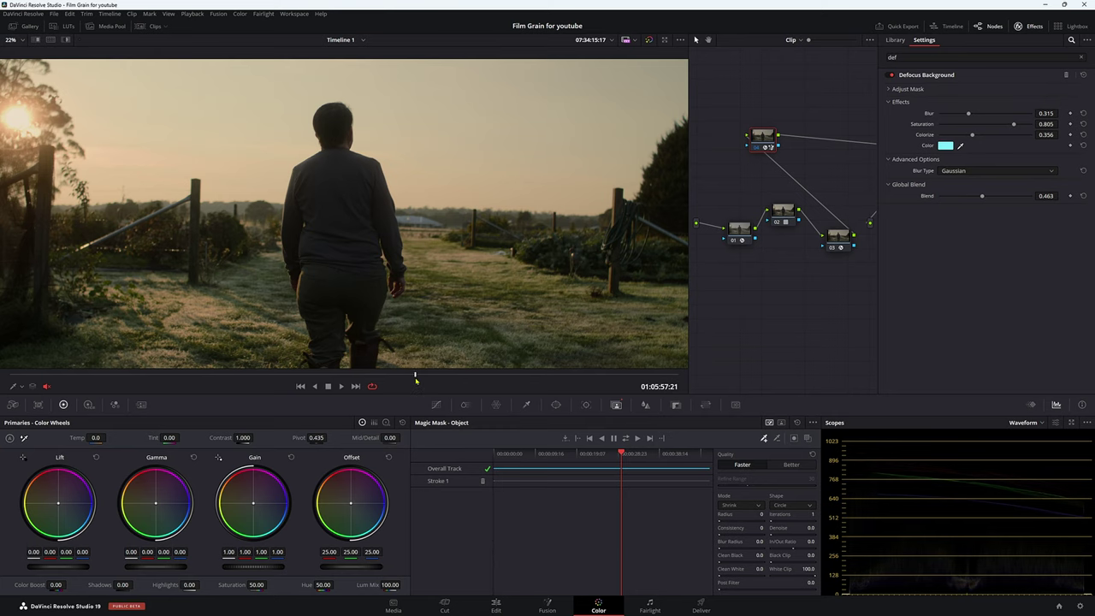
drag(415, 374, 363, 374)
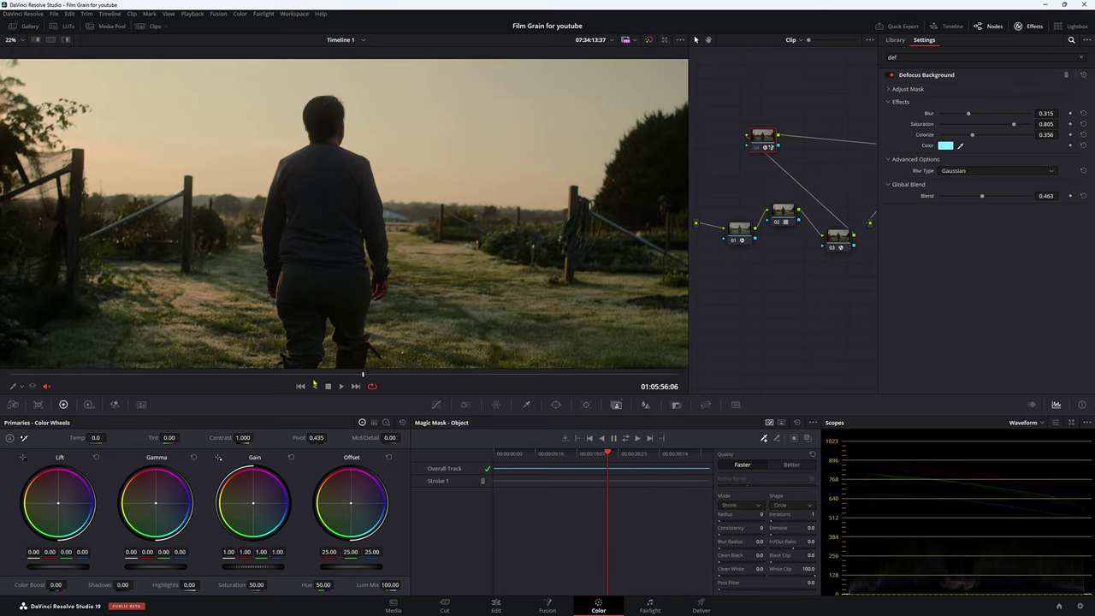
drag(314, 374, 287, 374)
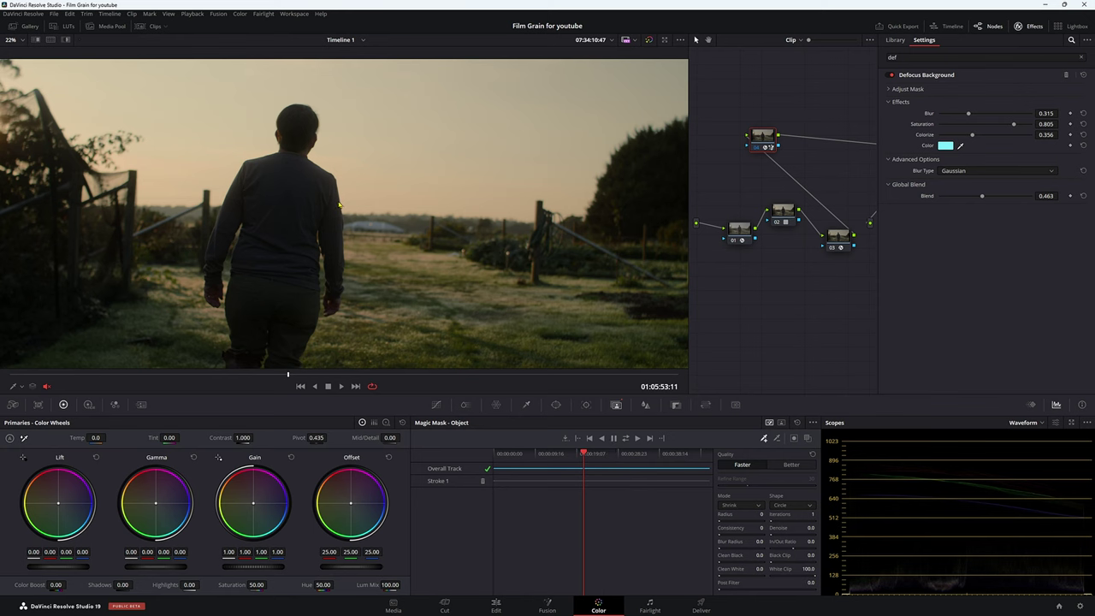
click(431, 374)
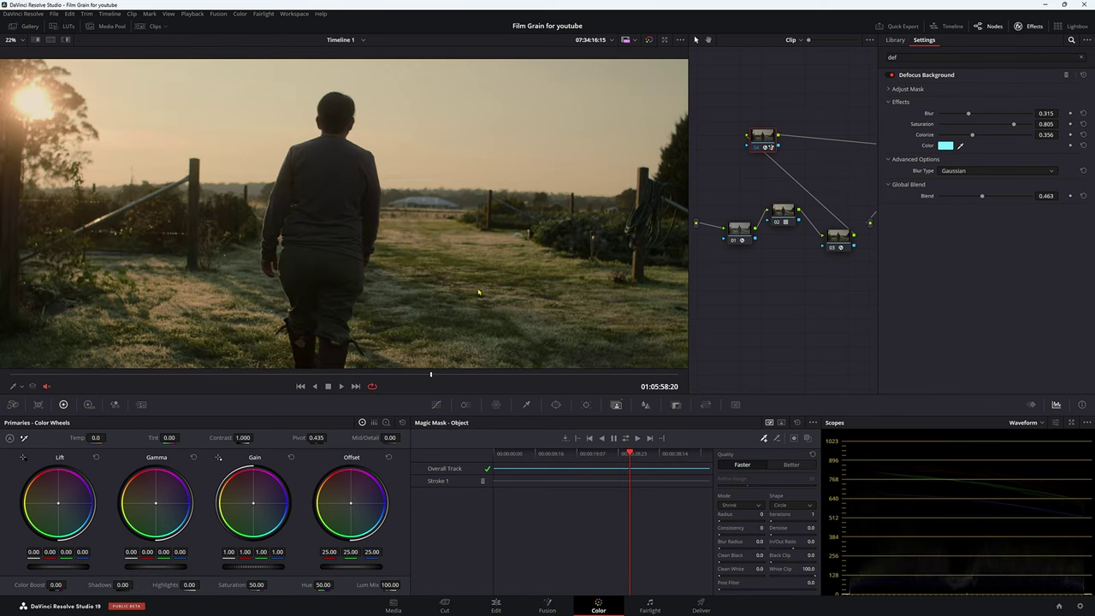